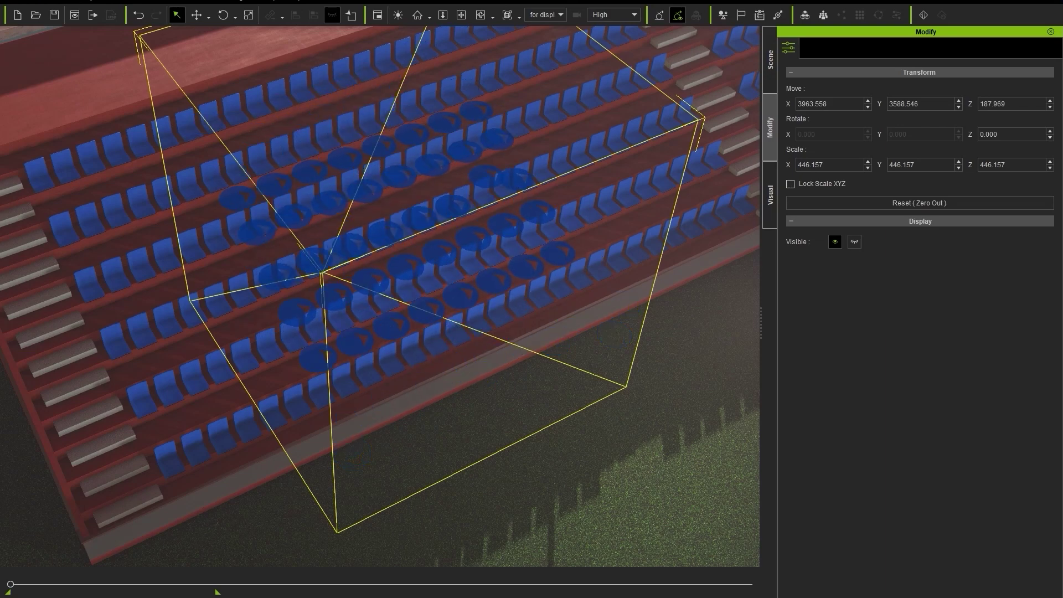
Undo to restore the removed stadium crowd, then shift its volume along the Y axis
{"action": "key", "text": "ctrl+z"}
{"action": "key", "text": "w"}
{"action": "left_click_drag", "start_coordinate": [603, 418], "coordinate": [526, 491]}
{"action": "key", "text": "q"}
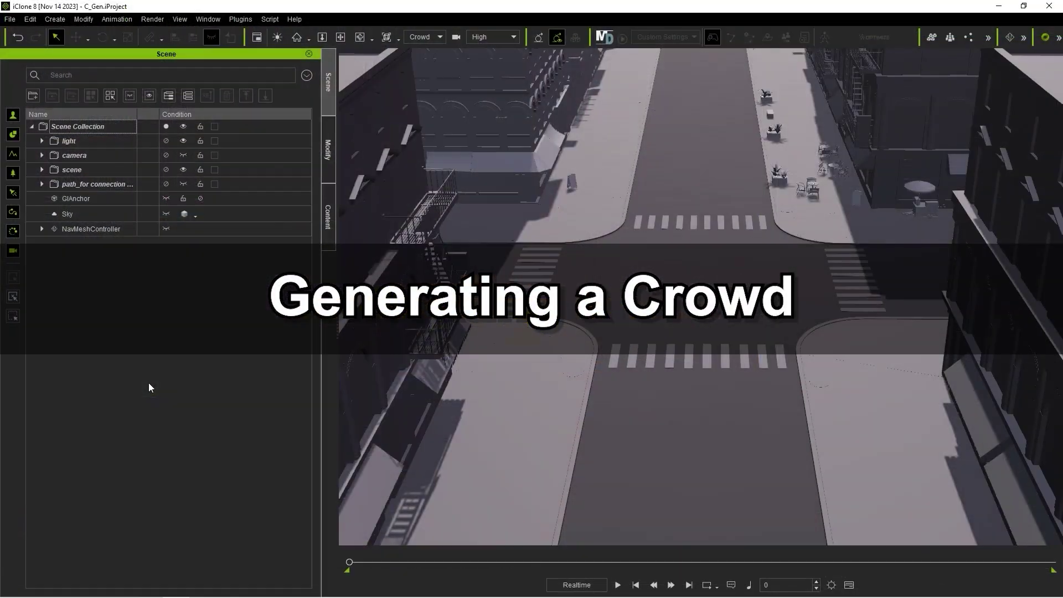
Open the Crowd Generation panel for the city intersection and begin a new crowd volume
{"action": "left_click", "coordinate": [57, 20]}
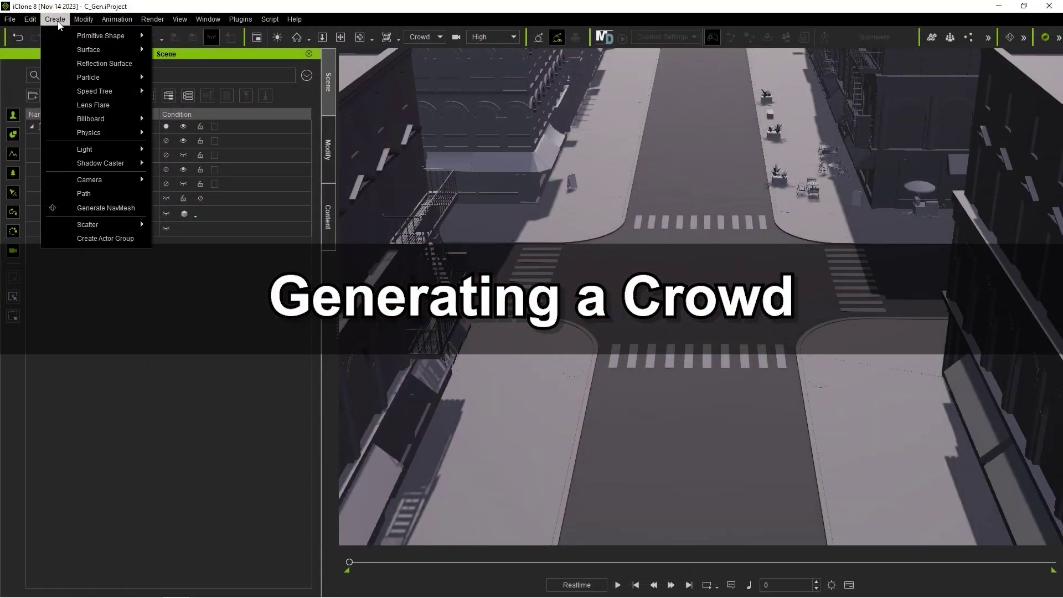
{"action": "mouse_move", "coordinate": [81, 227]}
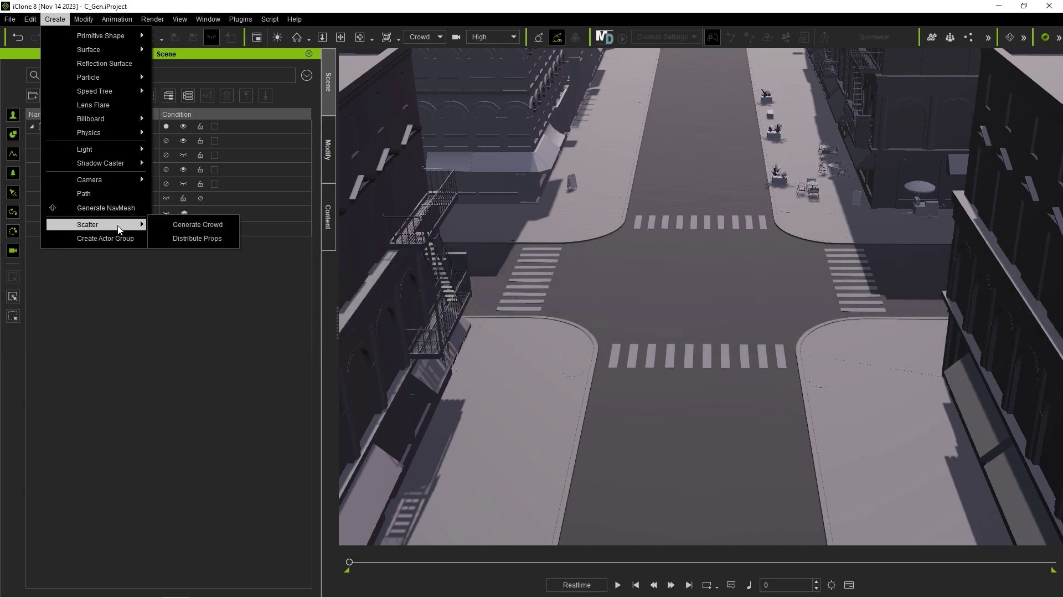
{"action": "left_click", "coordinate": [221, 321]}
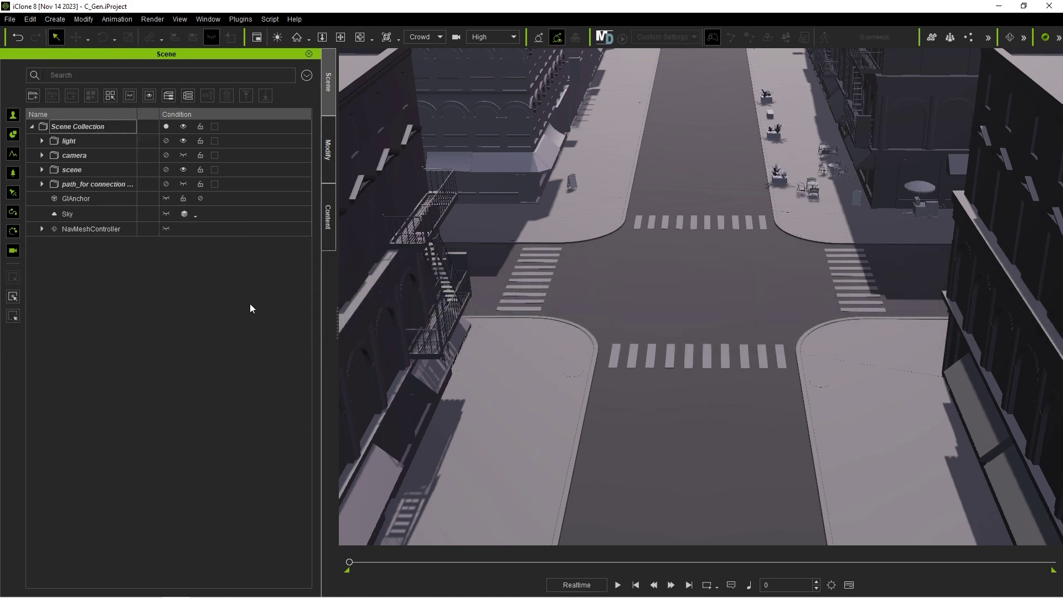
{"action": "left_click", "coordinate": [950, 38]}
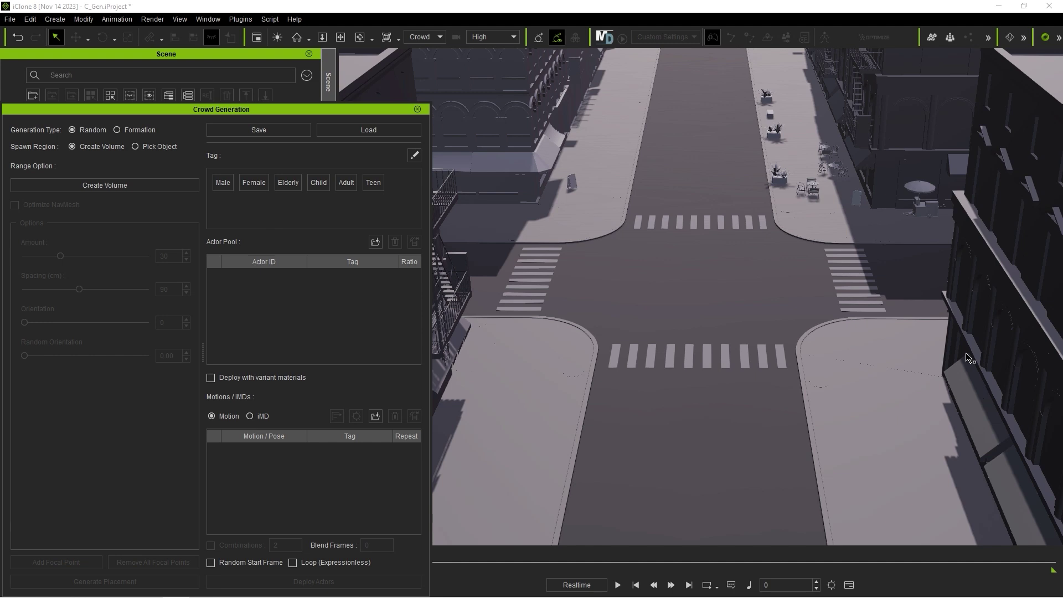
{"action": "left_click", "coordinate": [117, 184]}
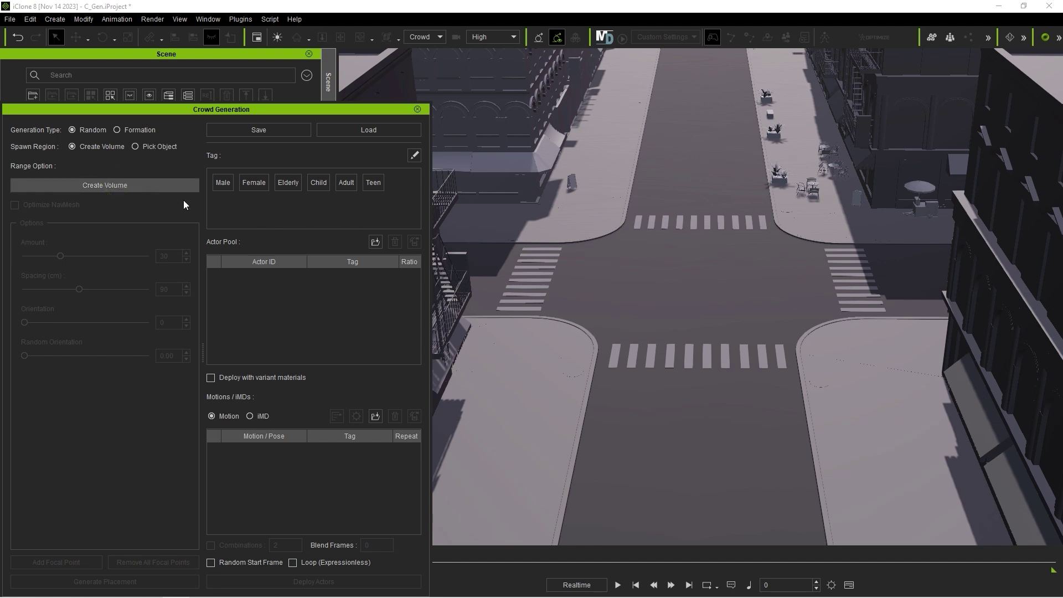
Draw a crowd volume, then move and scale it onto the lower-right sidewalk corner
{"action": "left_click_drag", "start_coordinate": [676, 288], "coordinate": [678, 329]}
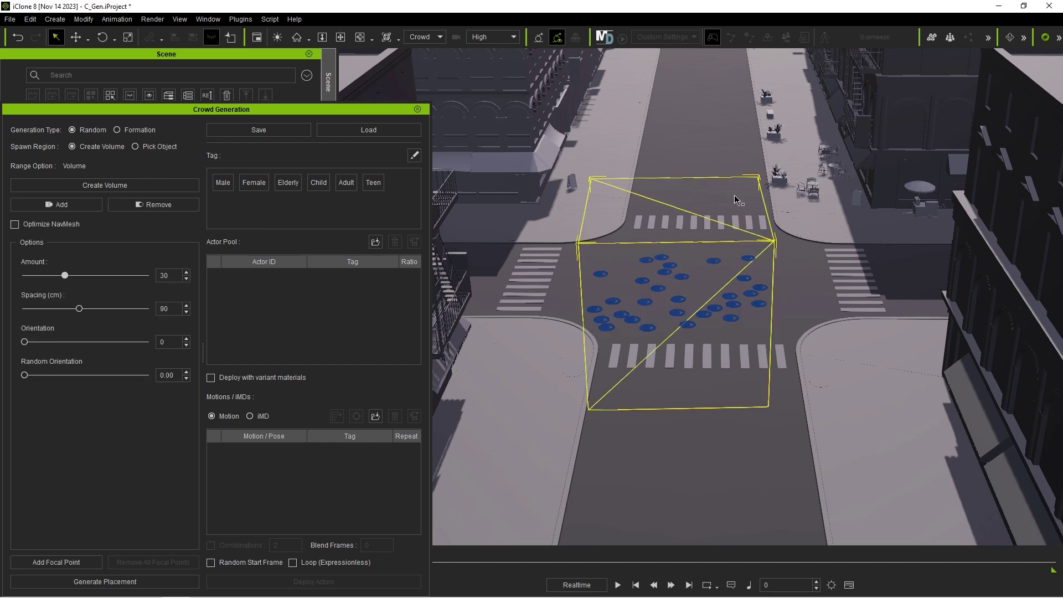
{"action": "left_click_drag", "start_coordinate": [643, 283], "coordinate": [850, 388]}
{"action": "key", "text": "r"}
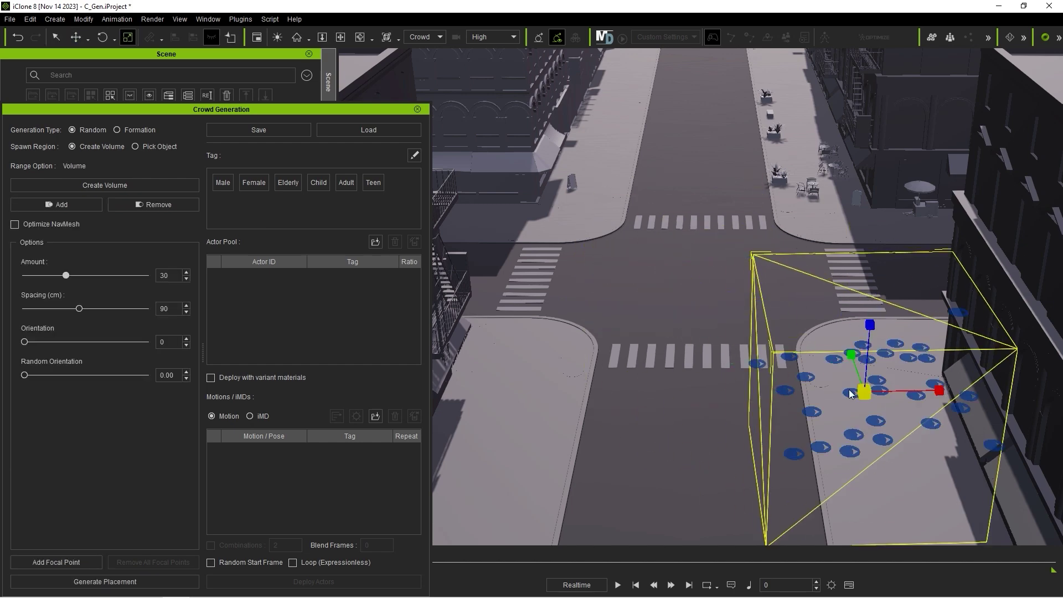
{"action": "left_click_drag", "start_coordinate": [930, 393], "coordinate": [838, 301]}
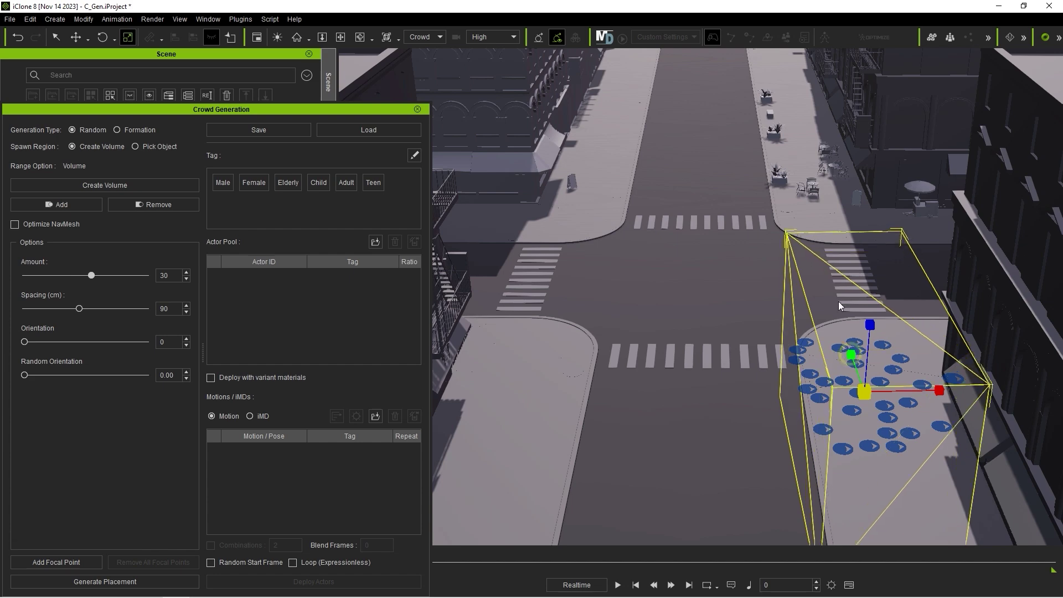
{"action": "key", "text": "w"}
{"action": "left_click_drag", "start_coordinate": [842, 372], "coordinate": [860, 396]}
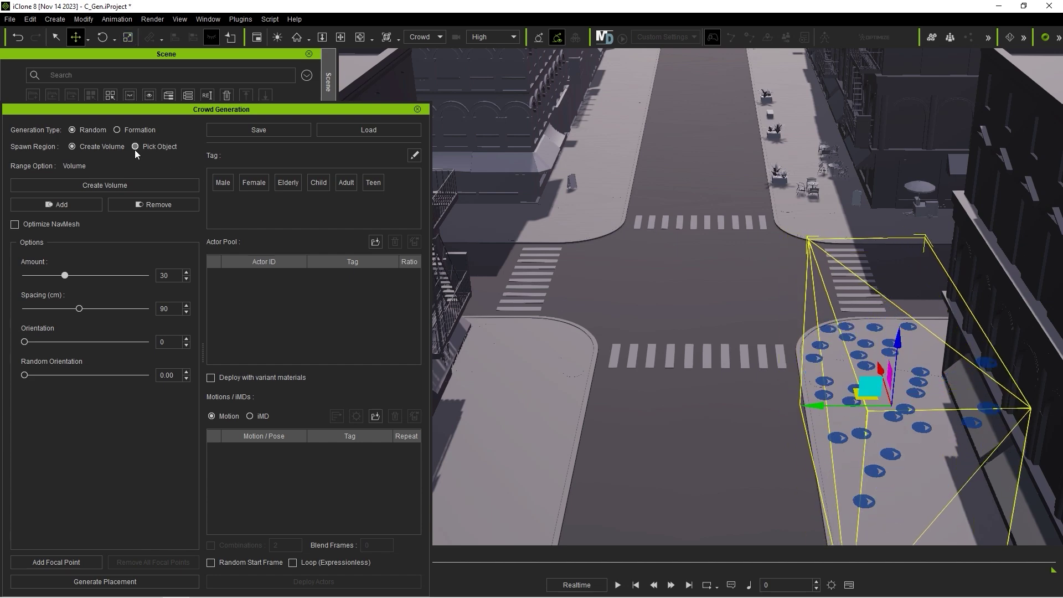
Switch Spawn Region to Pick Object and spawn on a street prop, then the navmesh
{"action": "left_click", "coordinate": [164, 148]}
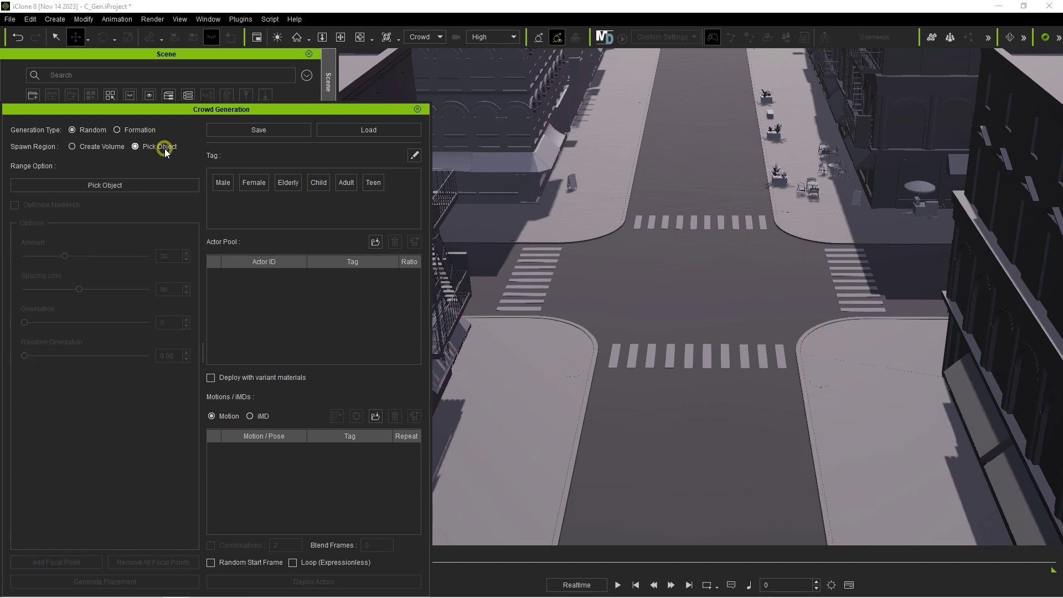
{"action": "left_click", "coordinate": [105, 185]}
{"action": "left_click", "coordinate": [673, 280]}
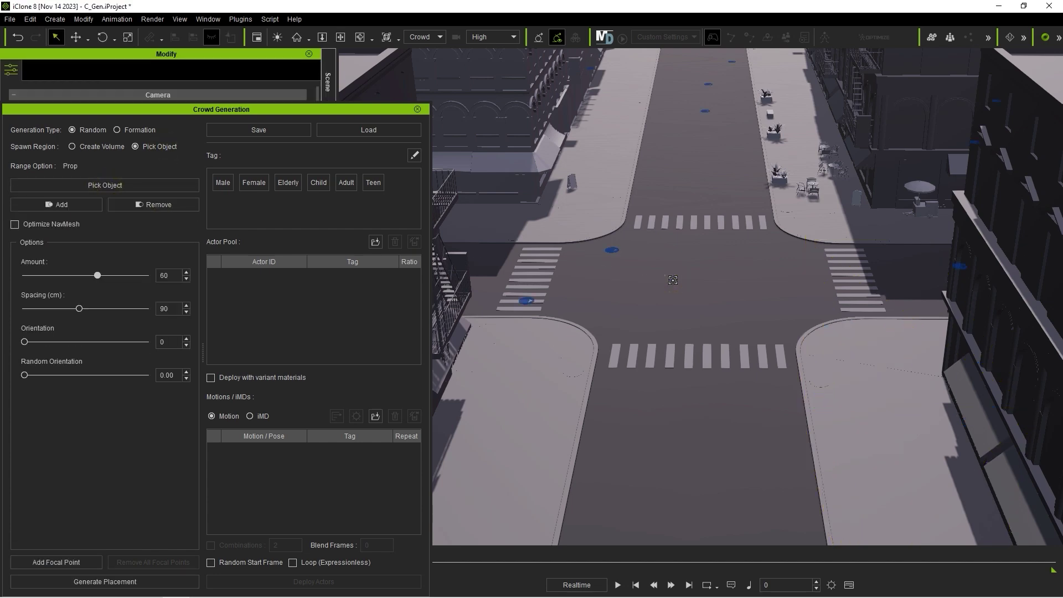
{"action": "left_click", "coordinate": [149, 184]}
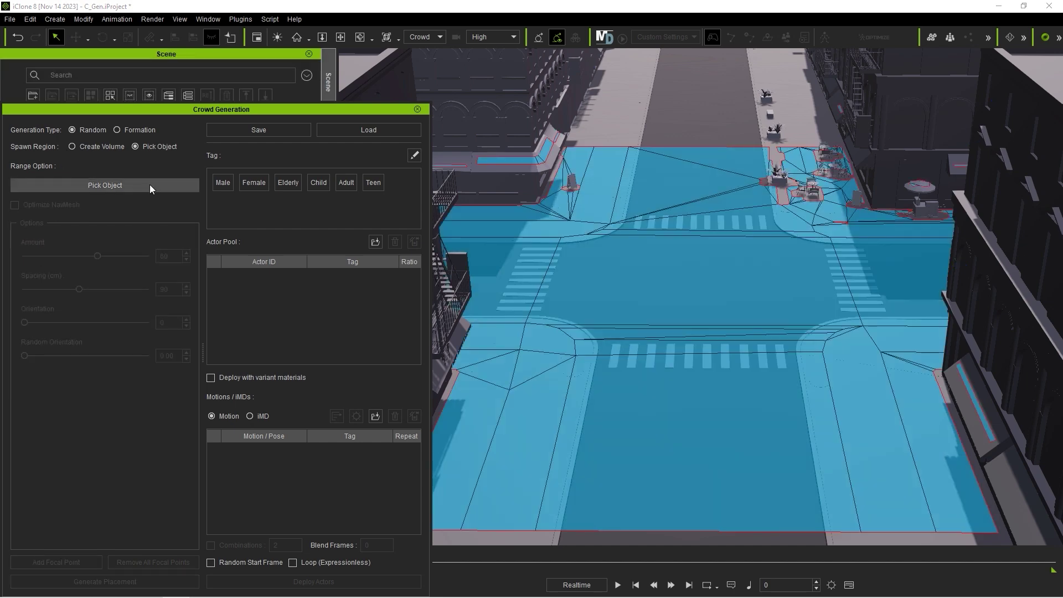
{"action": "left_click", "coordinate": [669, 291]}
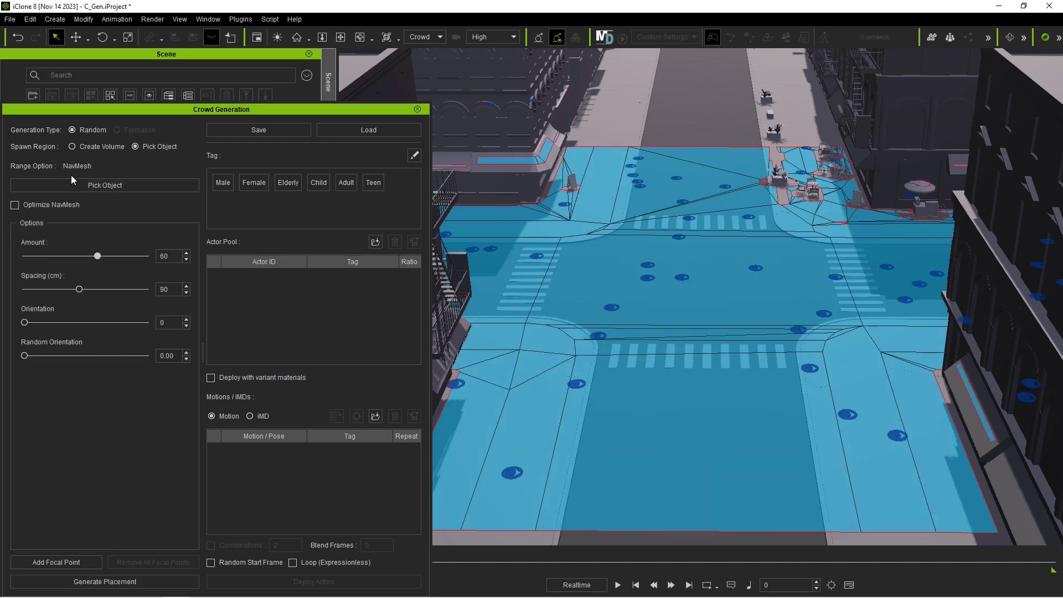
Spawn along the left sidewalk path, add and remove the upper-left path, then revert to Create Volume
{"action": "left_click", "coordinate": [111, 186]}
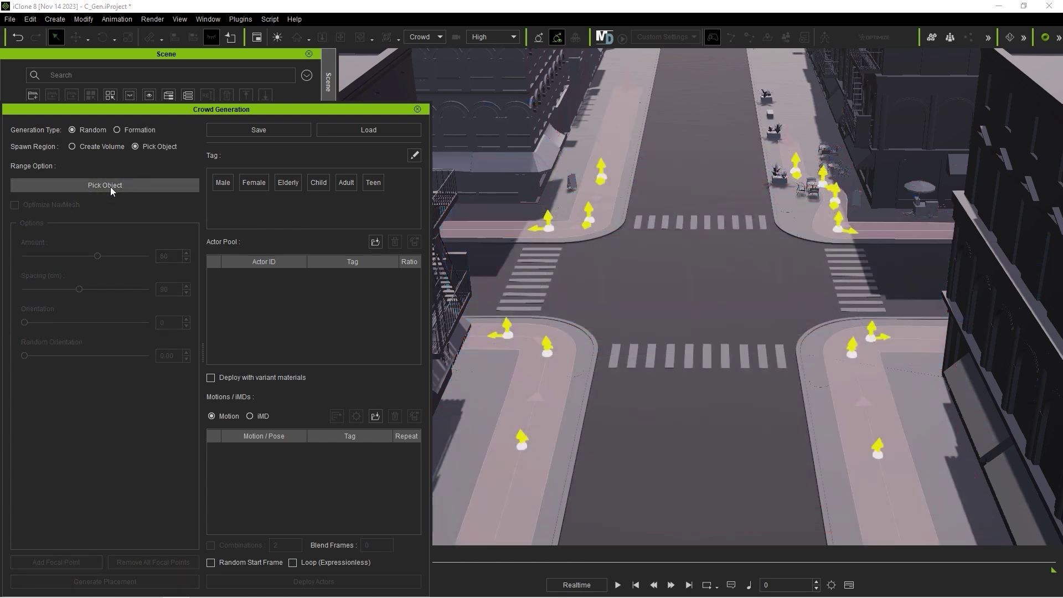
{"action": "left_click", "coordinate": [534, 392]}
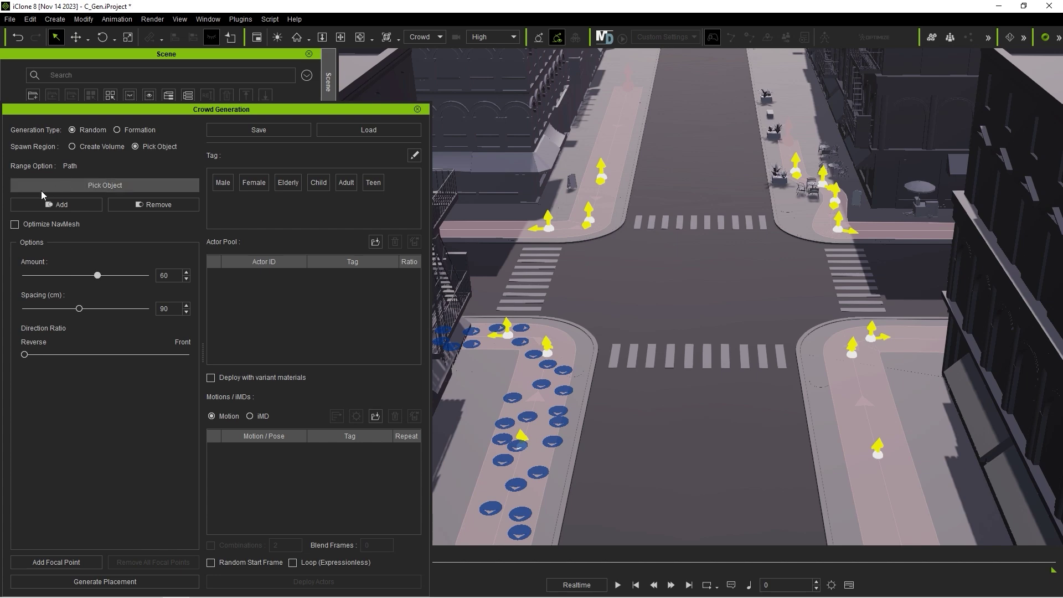
{"action": "left_click", "coordinate": [76, 205]}
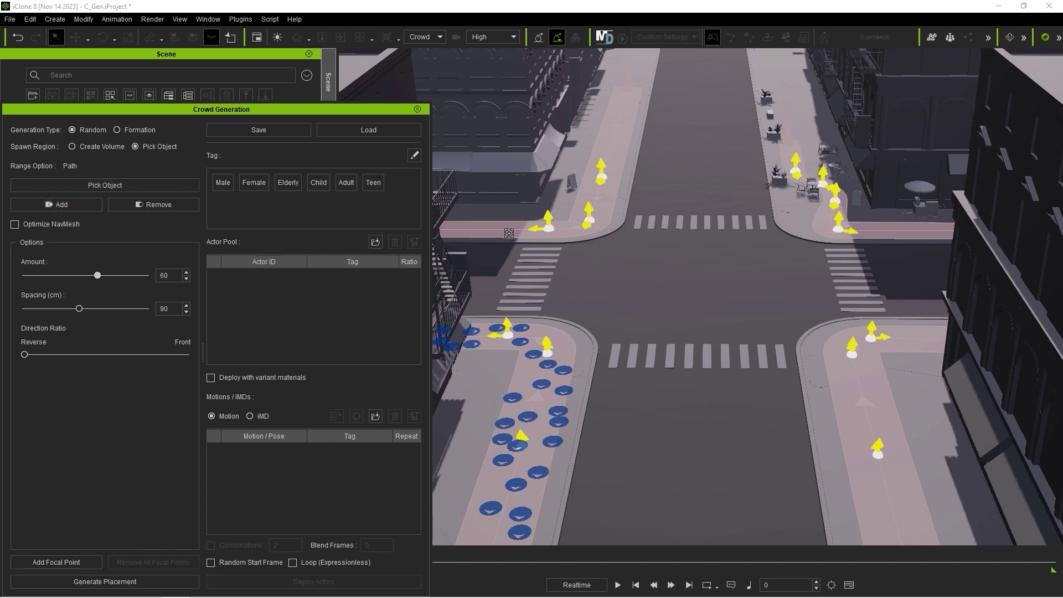
{"action": "left_click", "coordinate": [142, 205]}
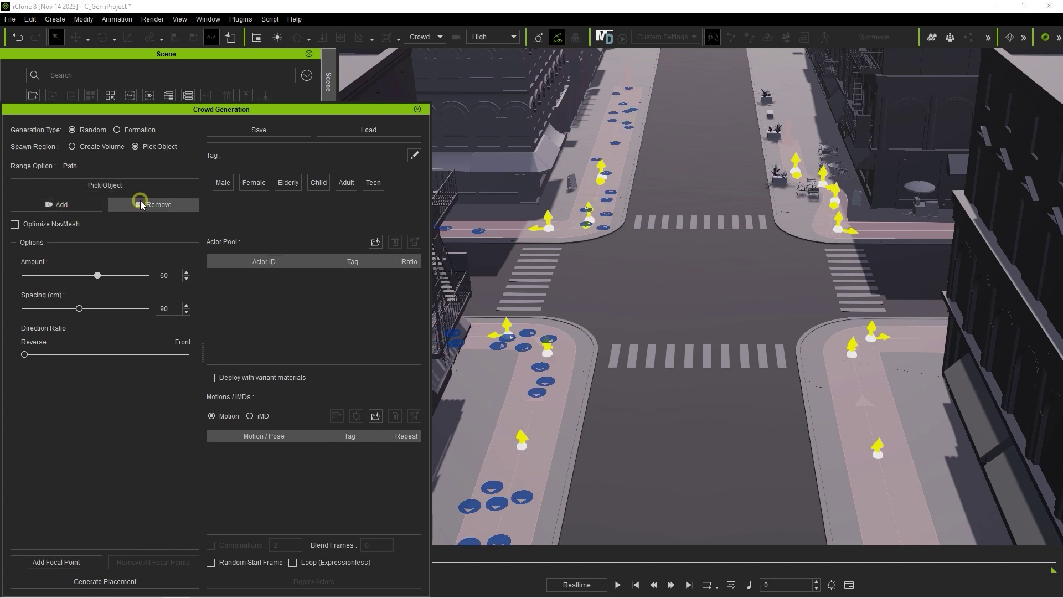
{"action": "left_click", "coordinate": [602, 184]}
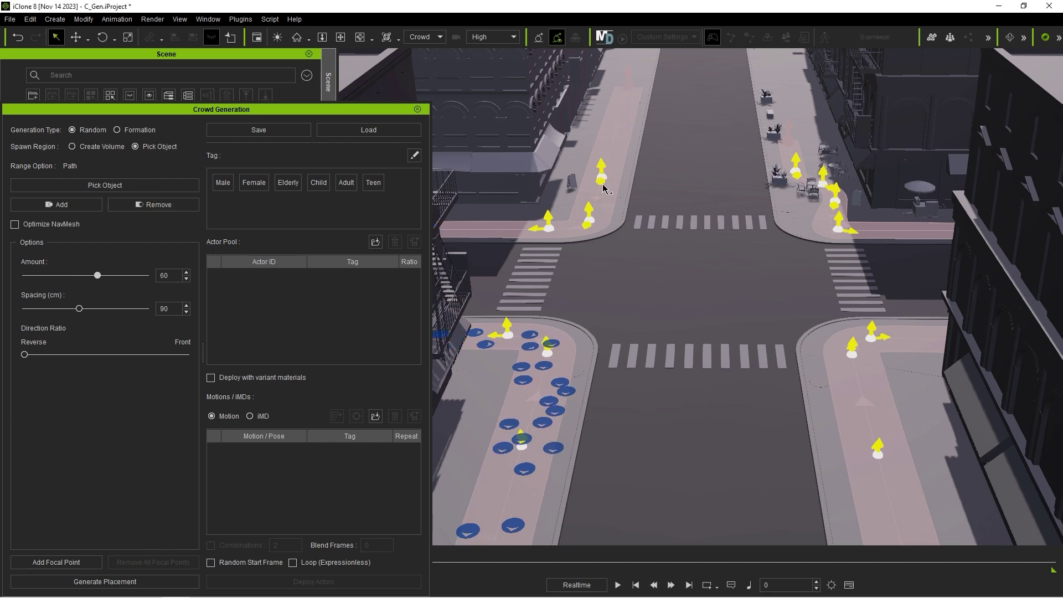
{"action": "left_click", "coordinate": [72, 146]}
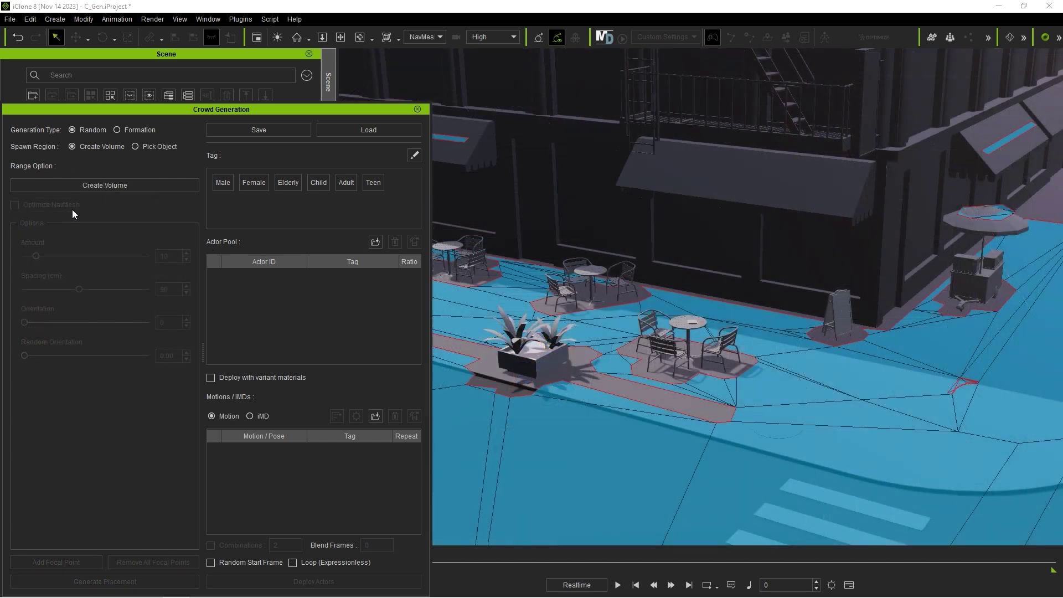
Draw a crowd volume around the café tables and enable Optimize NavMesh
{"action": "left_click", "coordinate": [98, 184]}
{"action": "left_click_drag", "start_coordinate": [602, 338], "coordinate": [685, 437]}
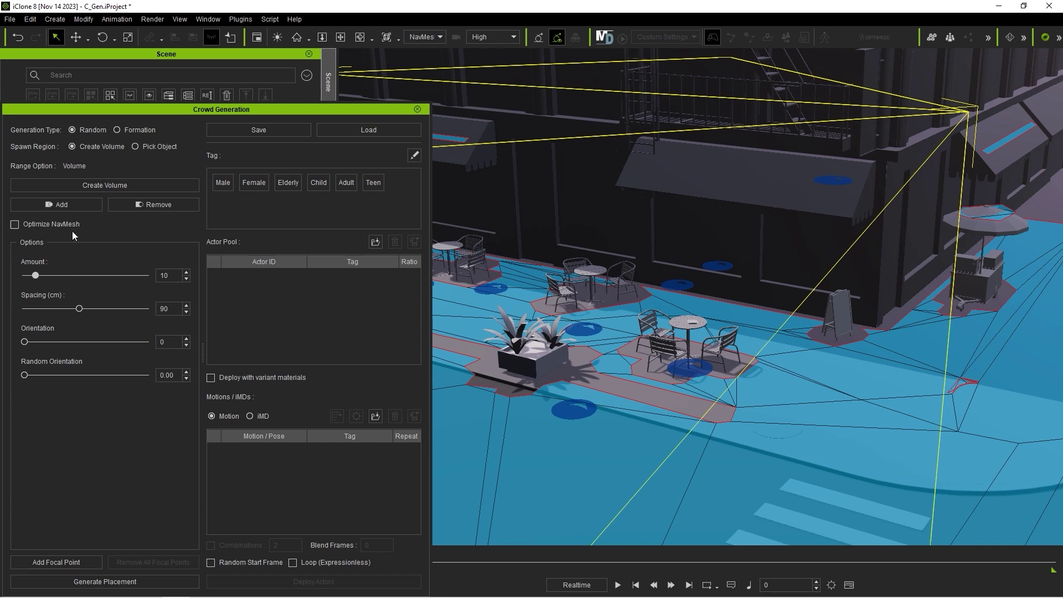
{"action": "left_click", "coordinate": [15, 224]}
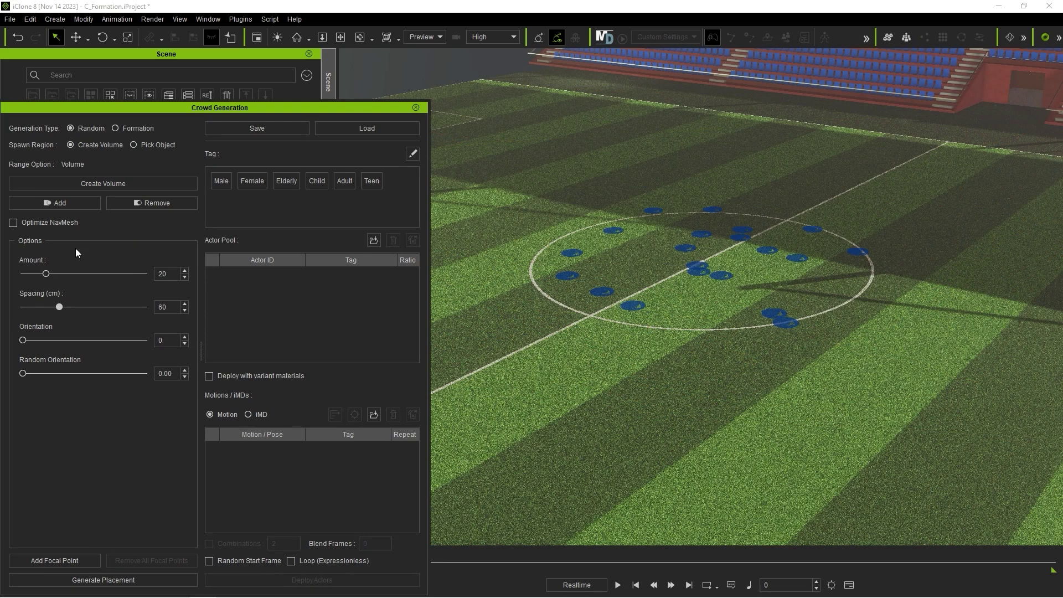
Try Formation generation, return to Random, and adjust the crowd Amount
{"action": "left_click", "coordinate": [128, 129]}
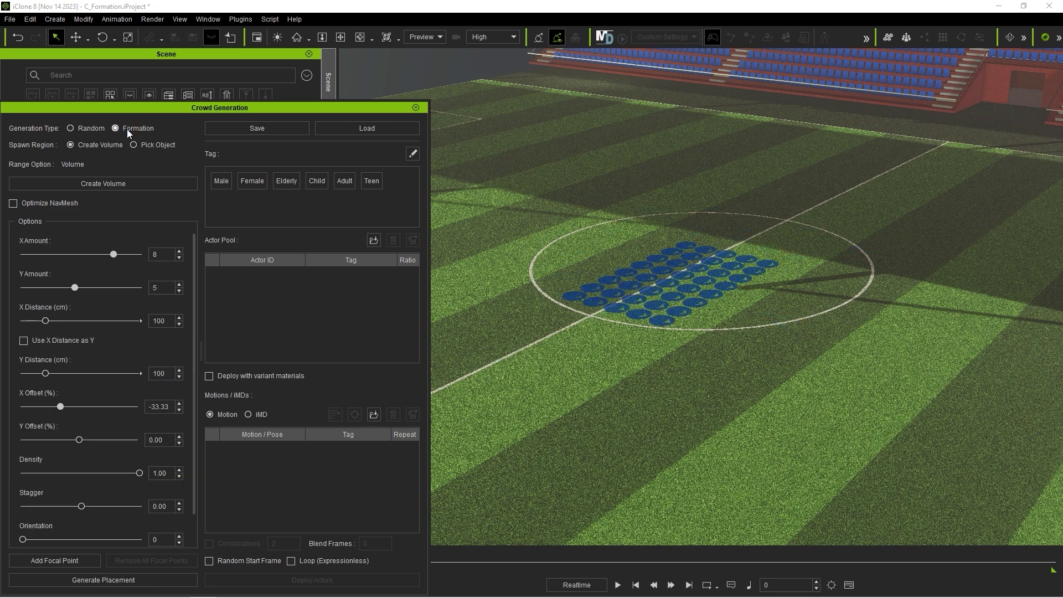
{"action": "left_click_drag", "start_coordinate": [194, 228], "coordinate": [191, 254]}
{"action": "left_click", "coordinate": [91, 129]}
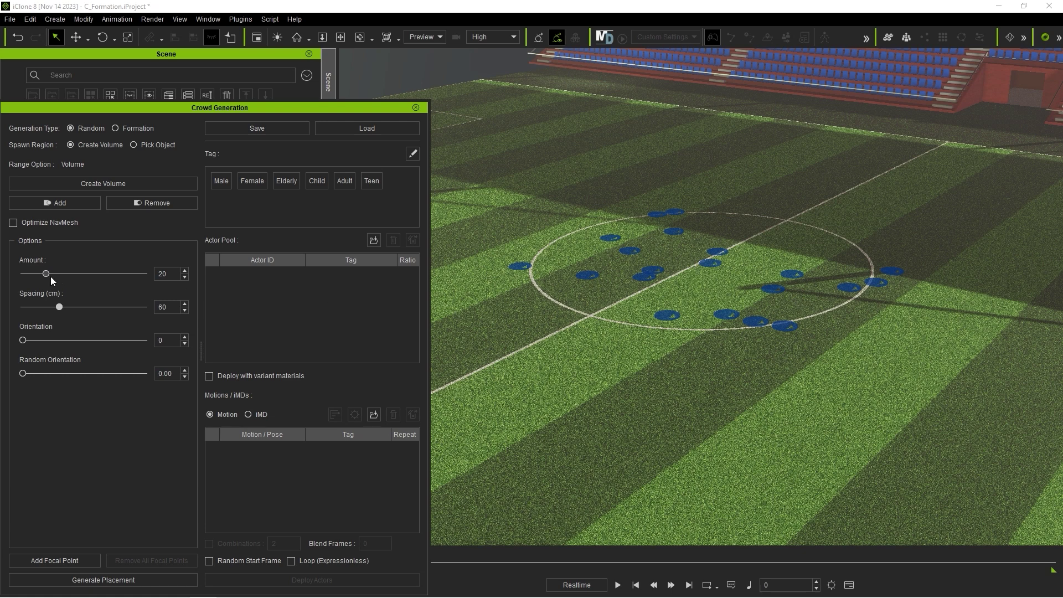
{"action": "left_click_drag", "start_coordinate": [51, 276], "coordinate": [28, 276]}
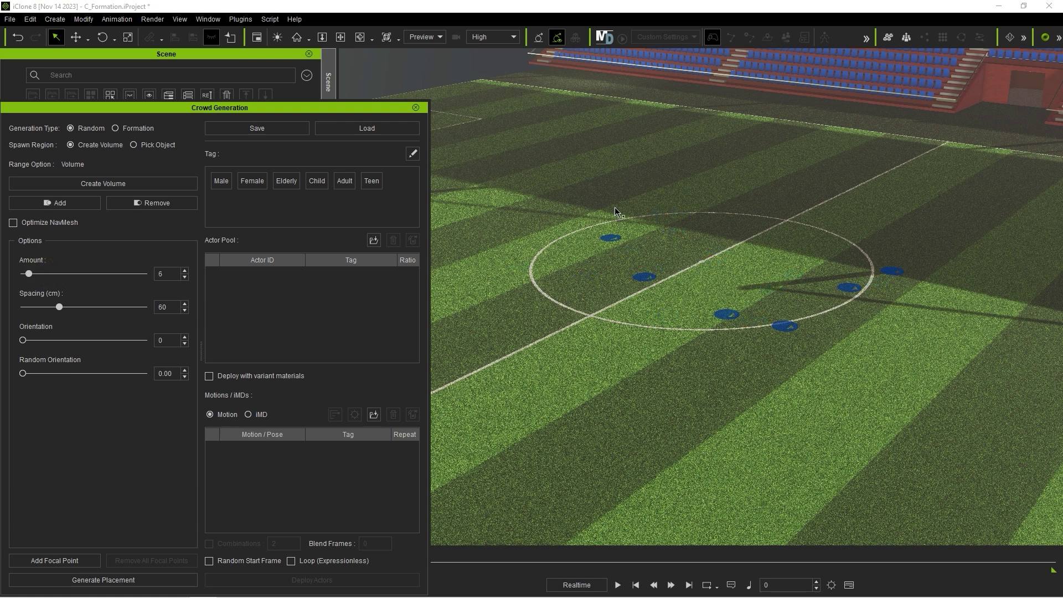
{"action": "left_click_drag", "start_coordinate": [29, 275], "coordinate": [94, 273]}
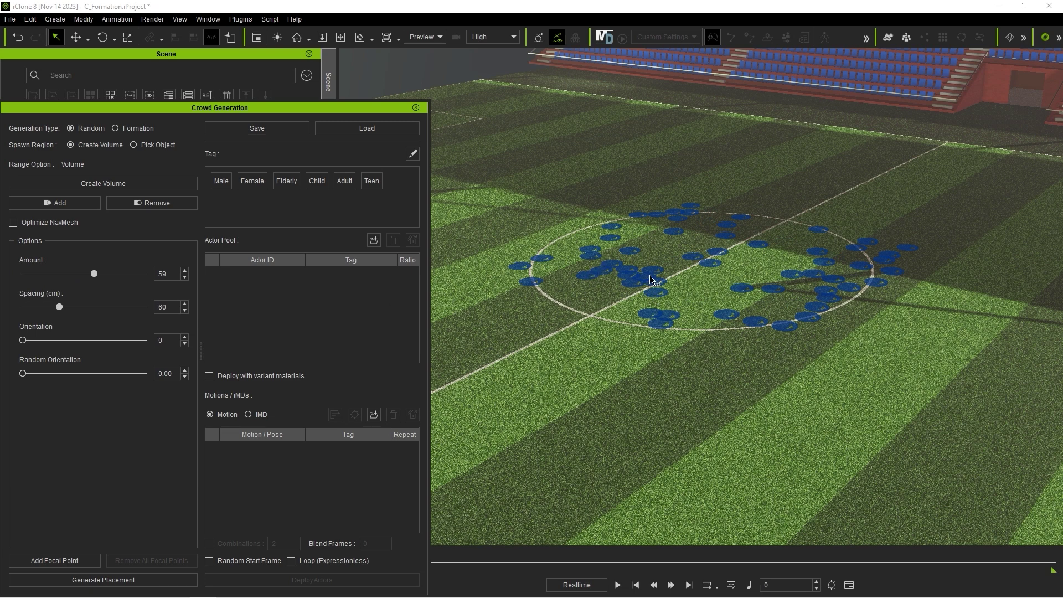
Widen spacing to 186 cm, set Orientation to 360 and Random Orientation to 0.85
{"action": "left_click_drag", "start_coordinate": [65, 307], "coordinate": [88, 307]}
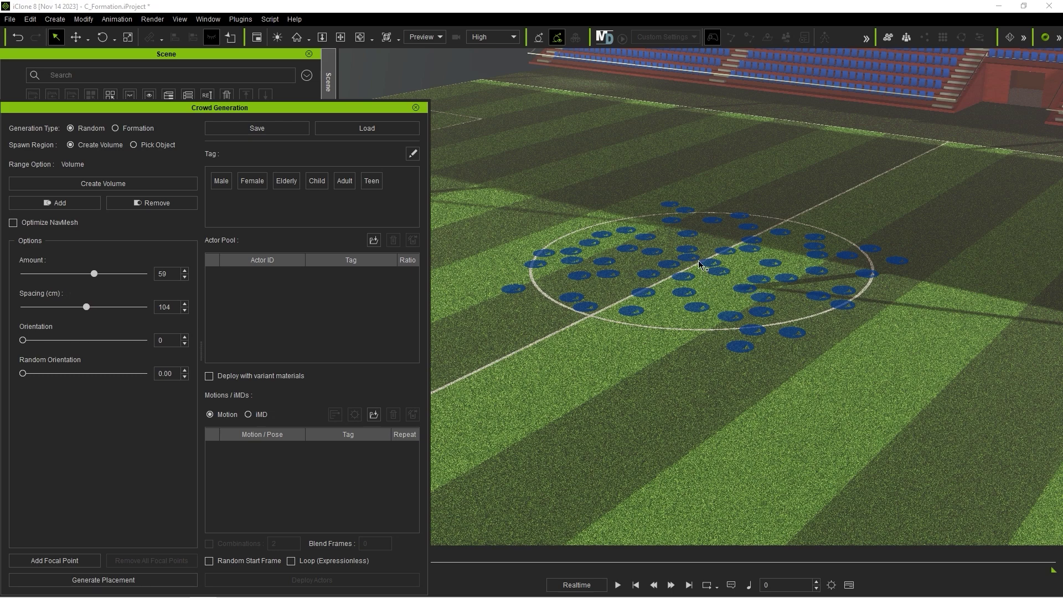
{"action": "left_click_drag", "start_coordinate": [87, 308], "coordinate": [137, 307]}
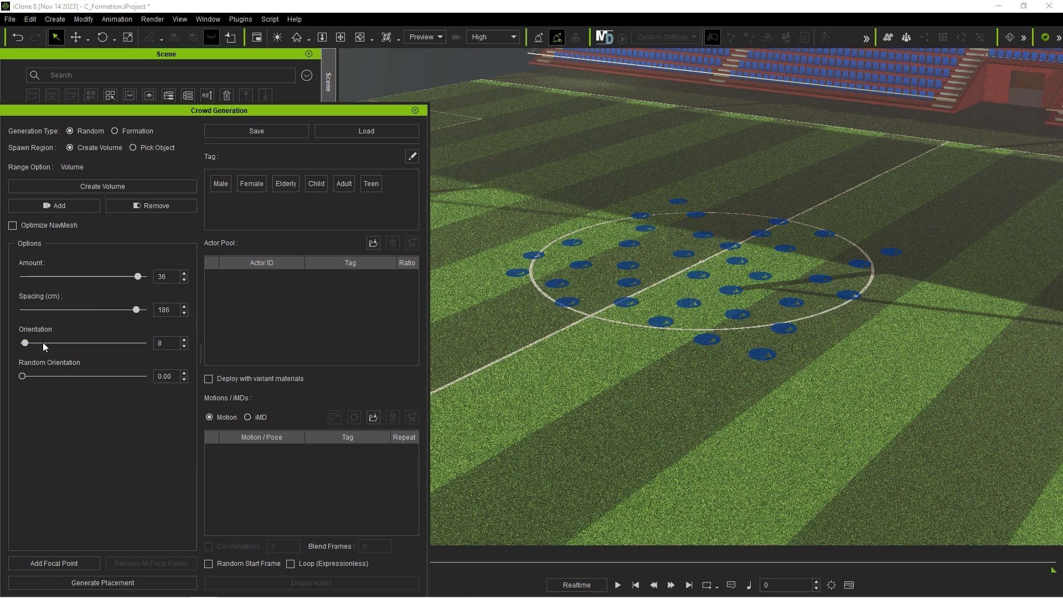
{"action": "left_click_drag", "start_coordinate": [42, 343], "coordinate": [22, 351]}
{"action": "left_click_drag", "start_coordinate": [21, 376], "coordinate": [130, 380]}
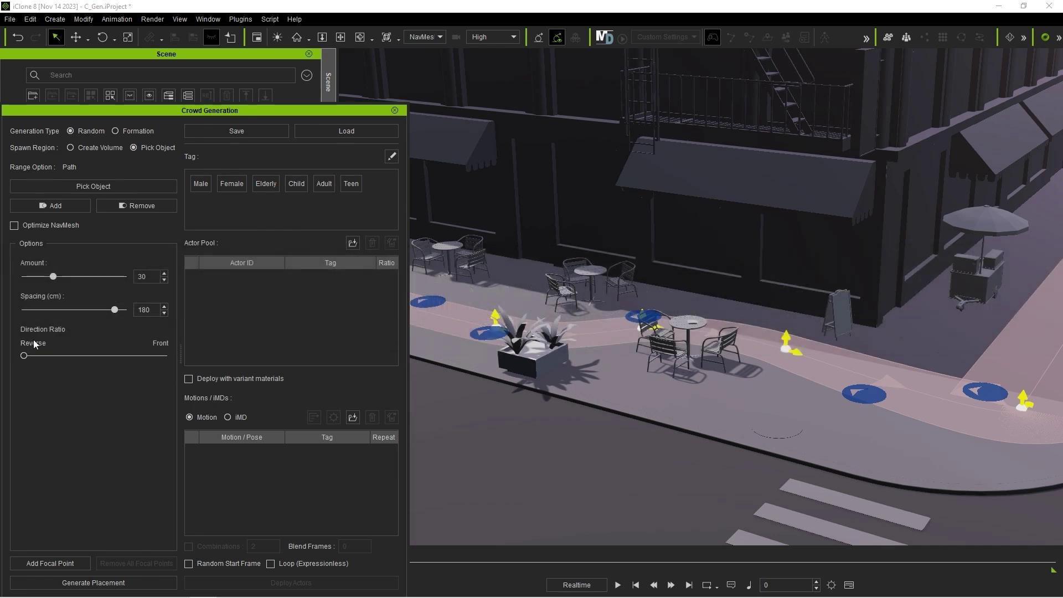
Slide the path crowd's Direction Ratio from Reverse toward Front
{"action": "left_click_drag", "start_coordinate": [23, 355], "coordinate": [179, 364]}
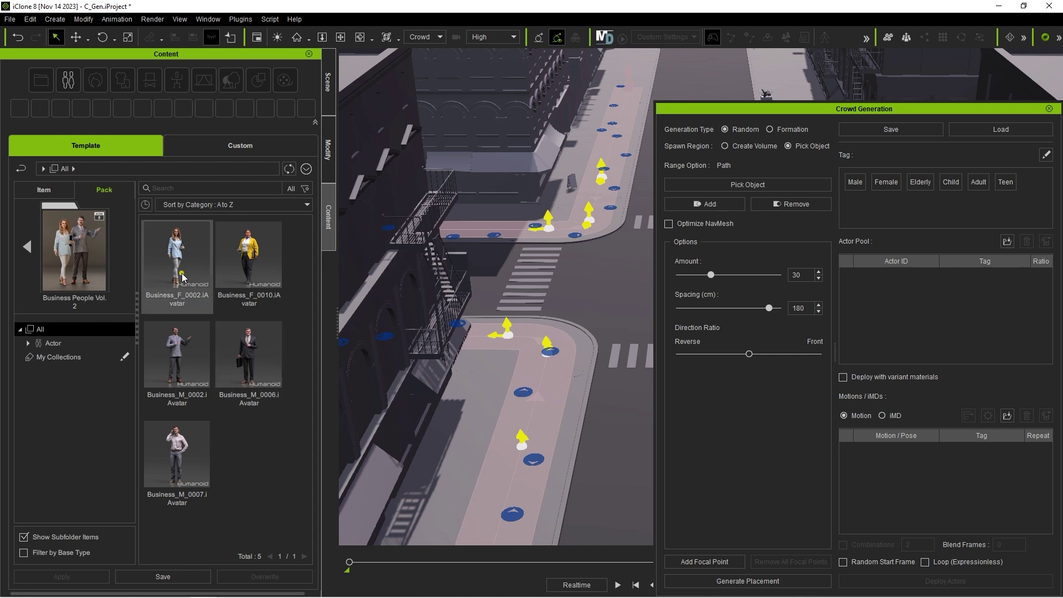
Add Business_F_0002 to the Actor Pool and review its tag options
{"action": "left_click_drag", "start_coordinate": [183, 277], "coordinate": [878, 331]}
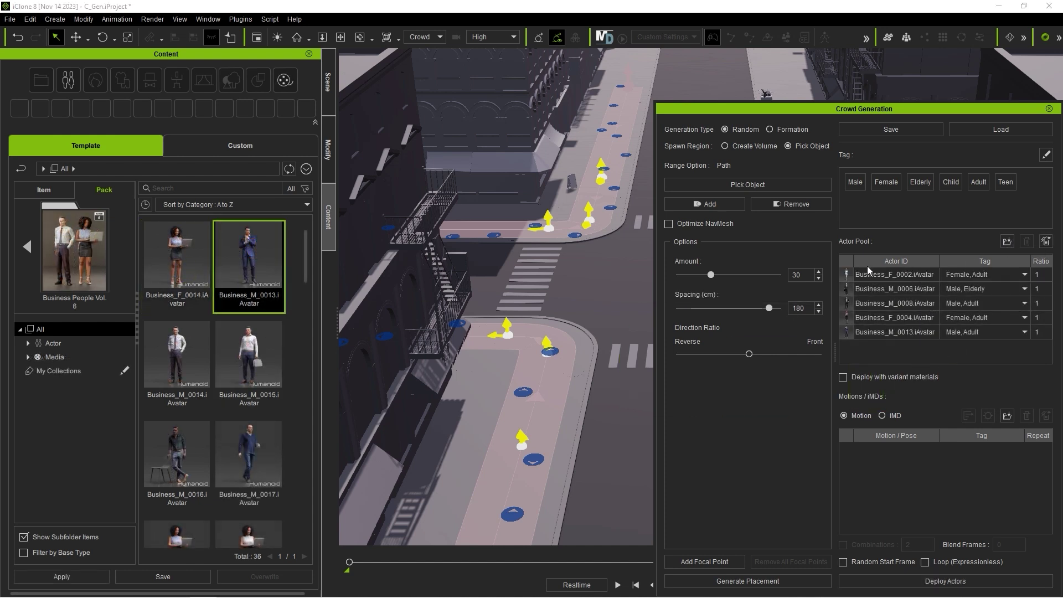
{"action": "left_click", "coordinate": [1025, 275]}
{"action": "left_click", "coordinate": [1027, 297]}
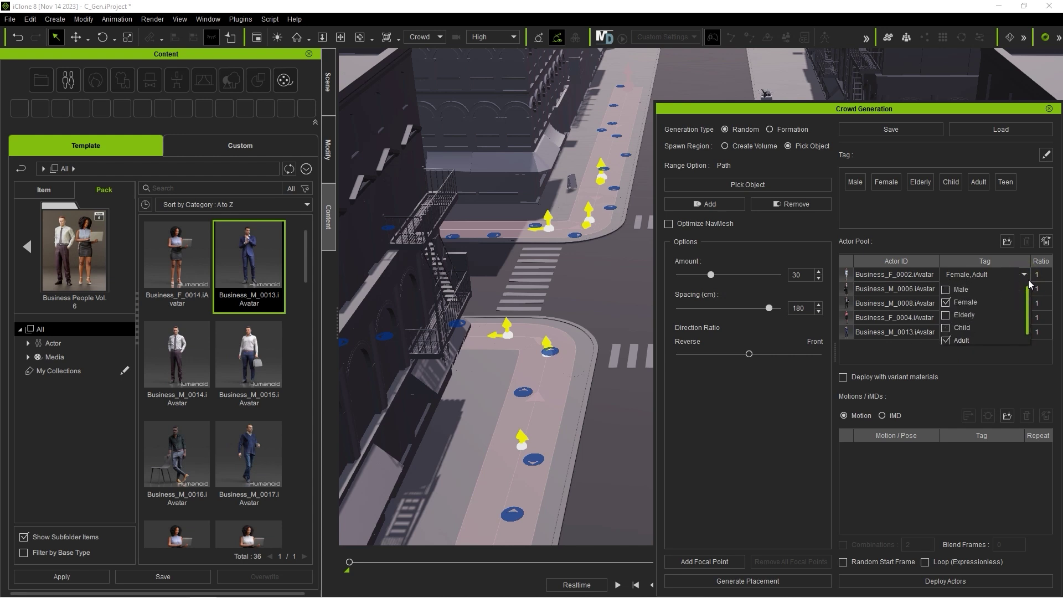
{"action": "left_click", "coordinate": [916, 349]}
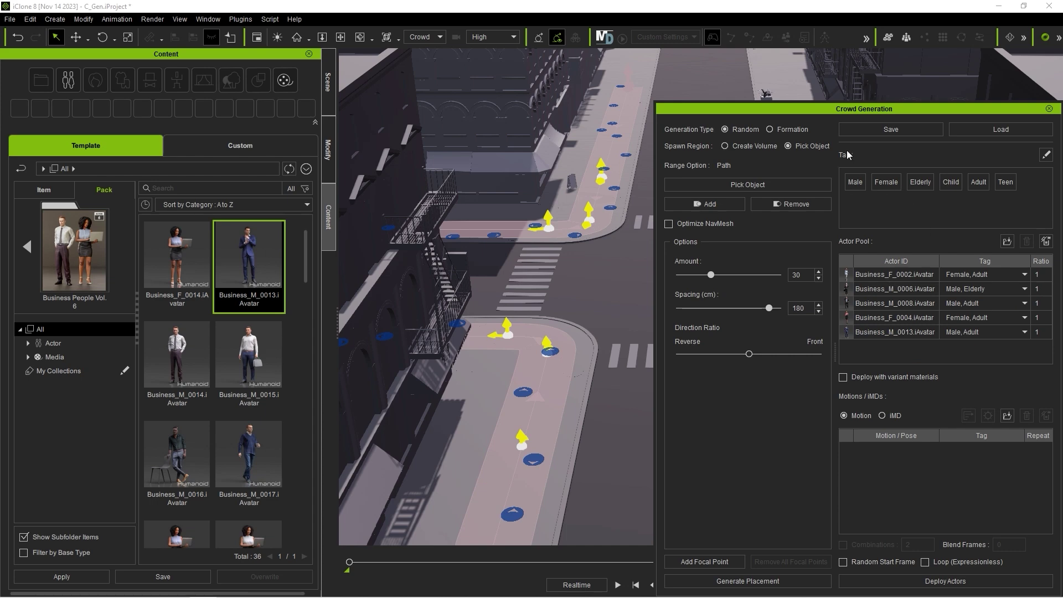
Open the Edit Tag window to enter a new tag, then switch motions to iMD
{"action": "left_click", "coordinate": [1046, 155]}
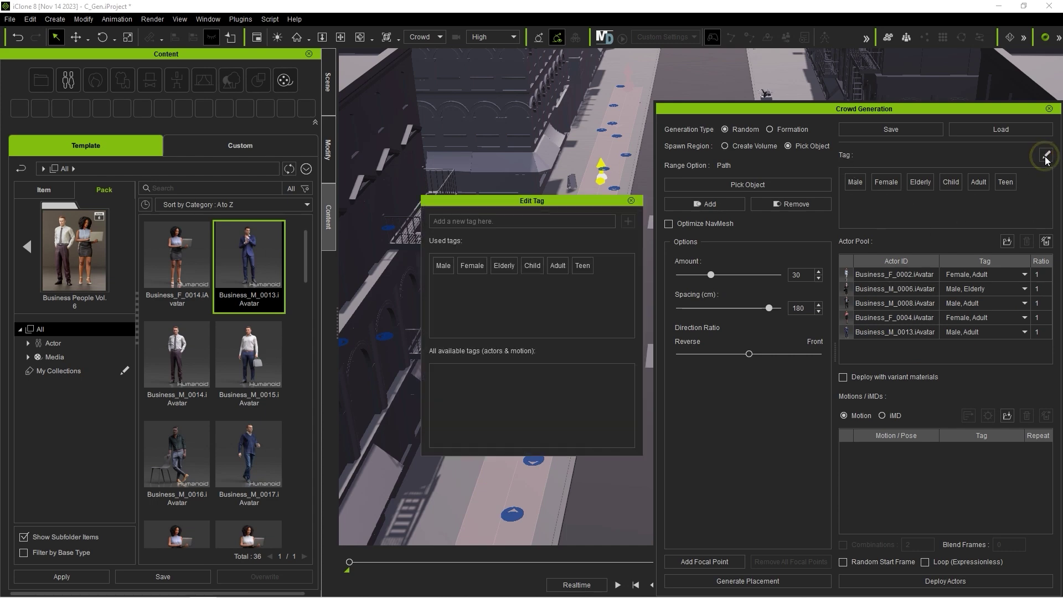
{"action": "left_click", "coordinate": [475, 221]}
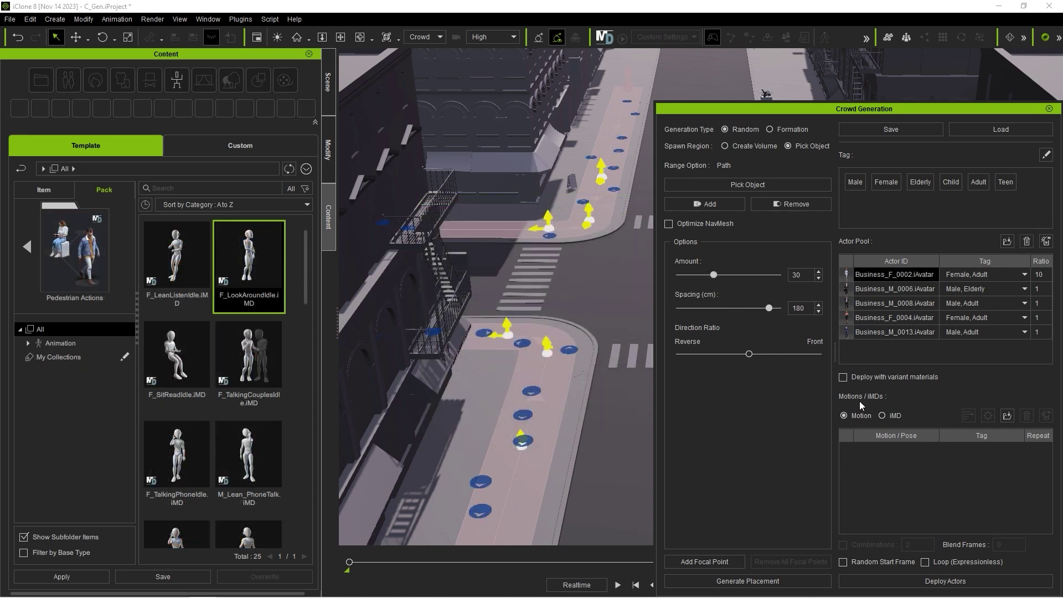
{"action": "left_click", "coordinate": [892, 416]}
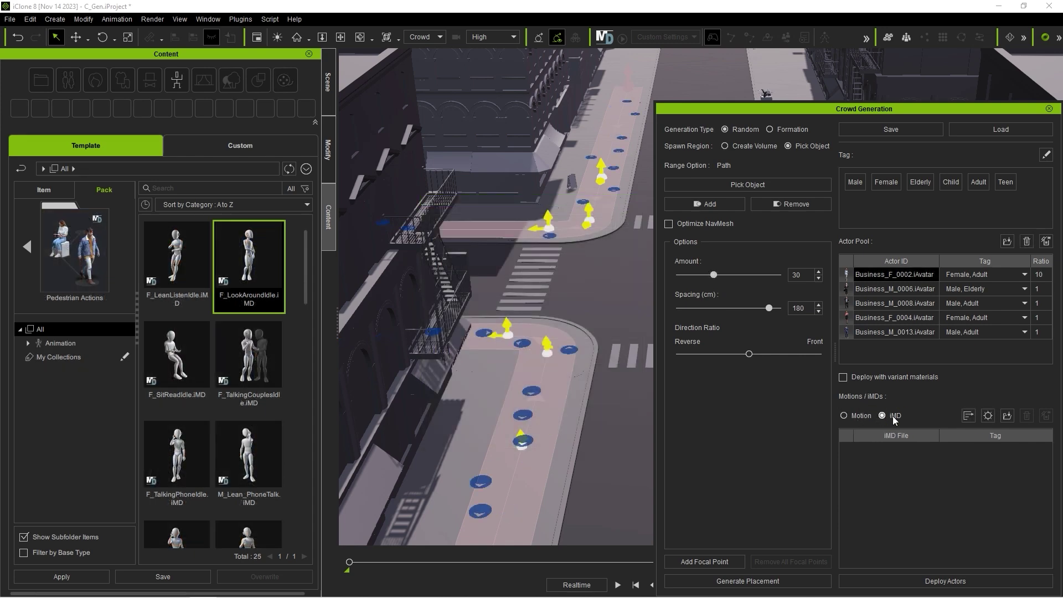
Add F_LookAroundIdle to the iMD motion list and tag it Female
{"action": "left_click", "coordinate": [988, 416]}
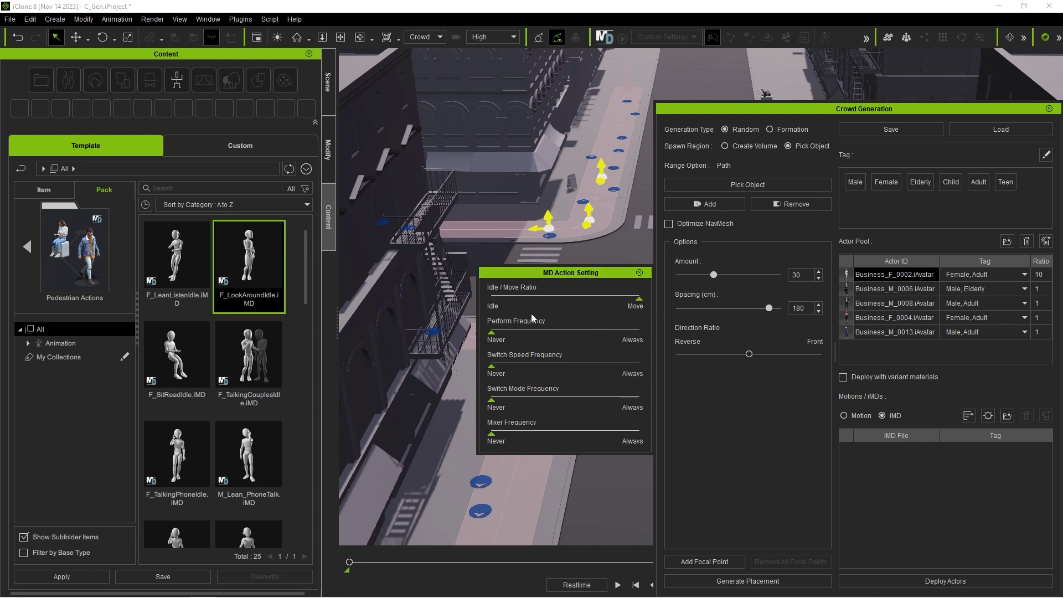
{"action": "left_click", "coordinate": [640, 272]}
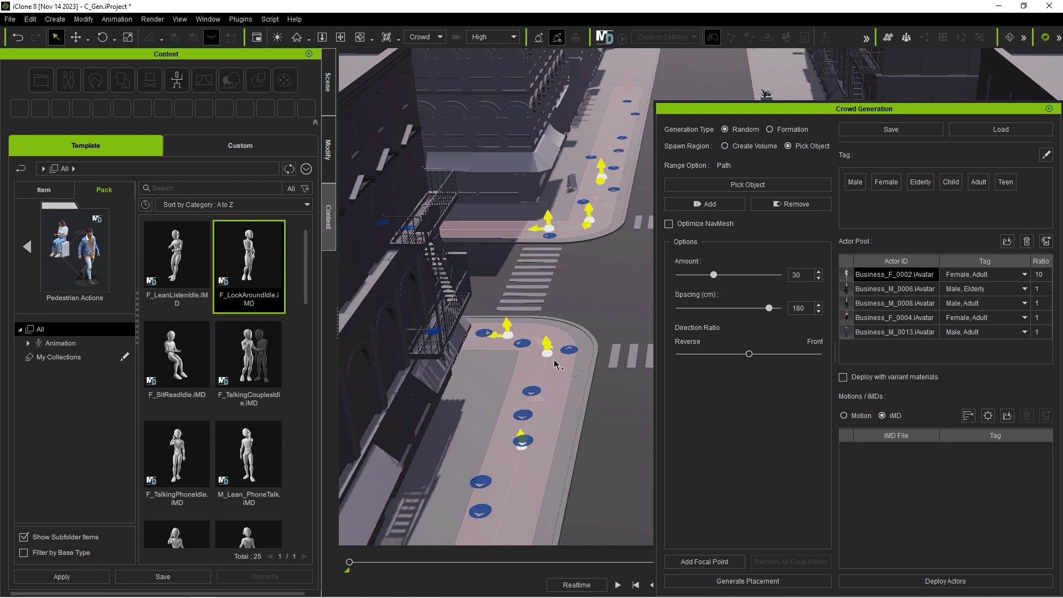
{"action": "left_click_drag", "start_coordinate": [265, 256], "coordinate": [867, 461]}
{"action": "scroll", "coordinate": [304, 267], "scroll_direction": "down", "scroll_amount": 5}
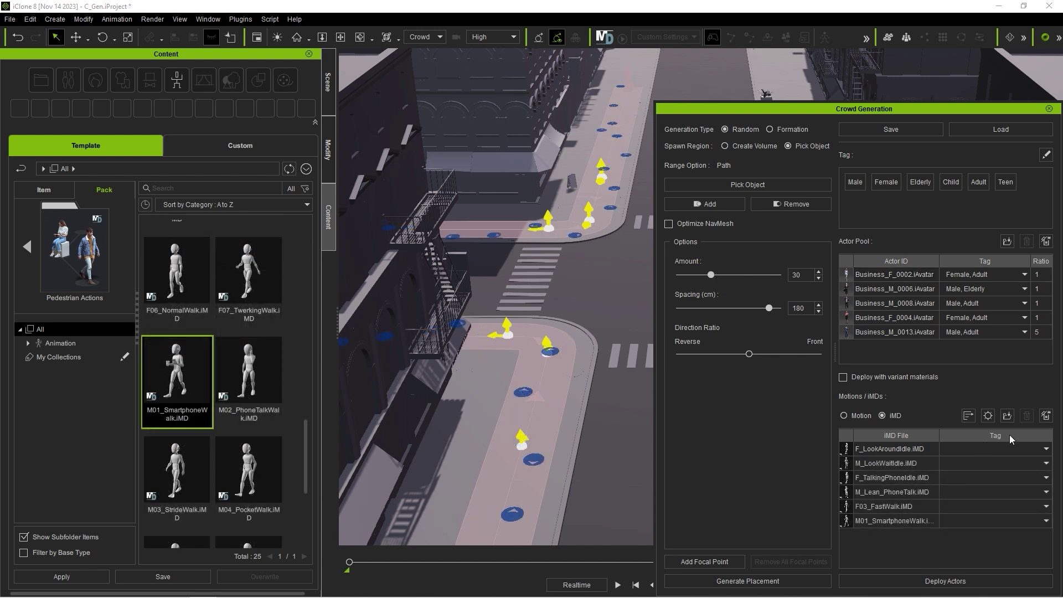
{"action": "left_click", "coordinate": [1046, 449]}
{"action": "left_click", "coordinate": [966, 478]}
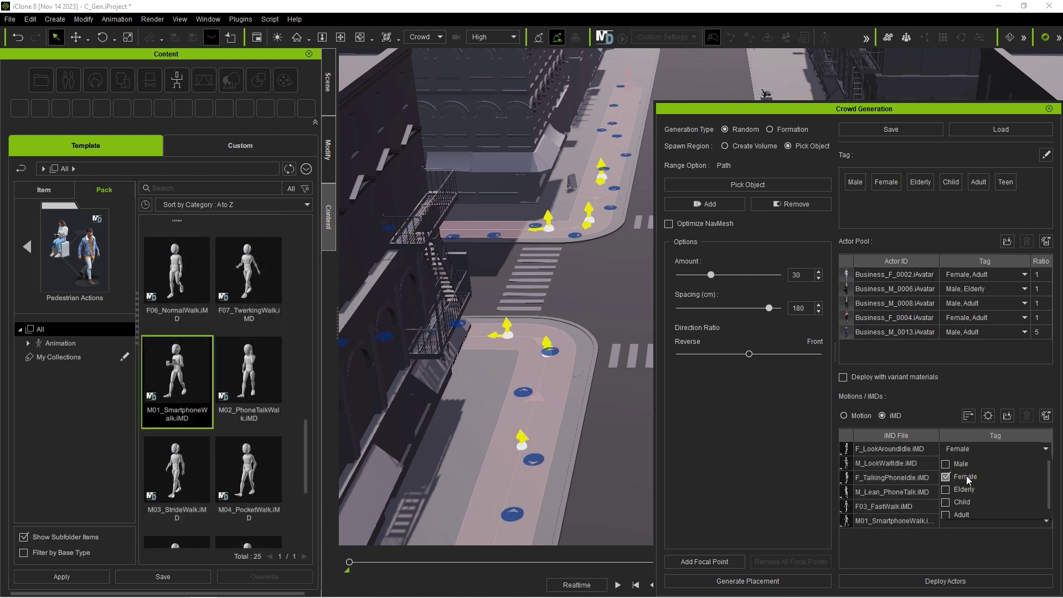
{"action": "left_click", "coordinate": [1023, 477]}
Tag M_LookWaitIdle as Male and deploy the 30 actors along the paths
{"action": "left_click", "coordinate": [1023, 463]}
{"action": "left_click", "coordinate": [963, 479]}
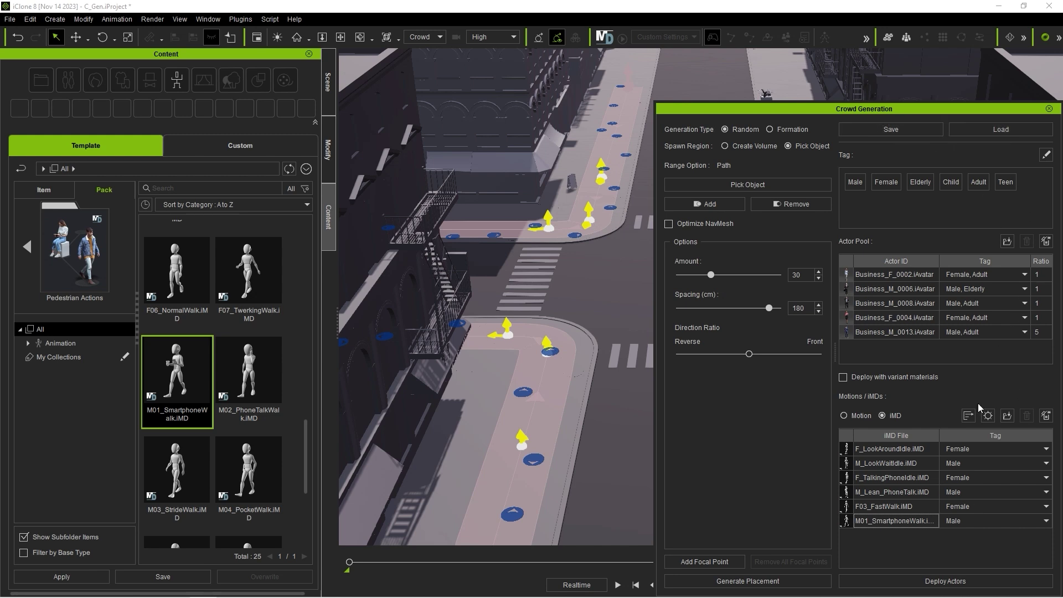
{"action": "left_click", "coordinate": [954, 581]}
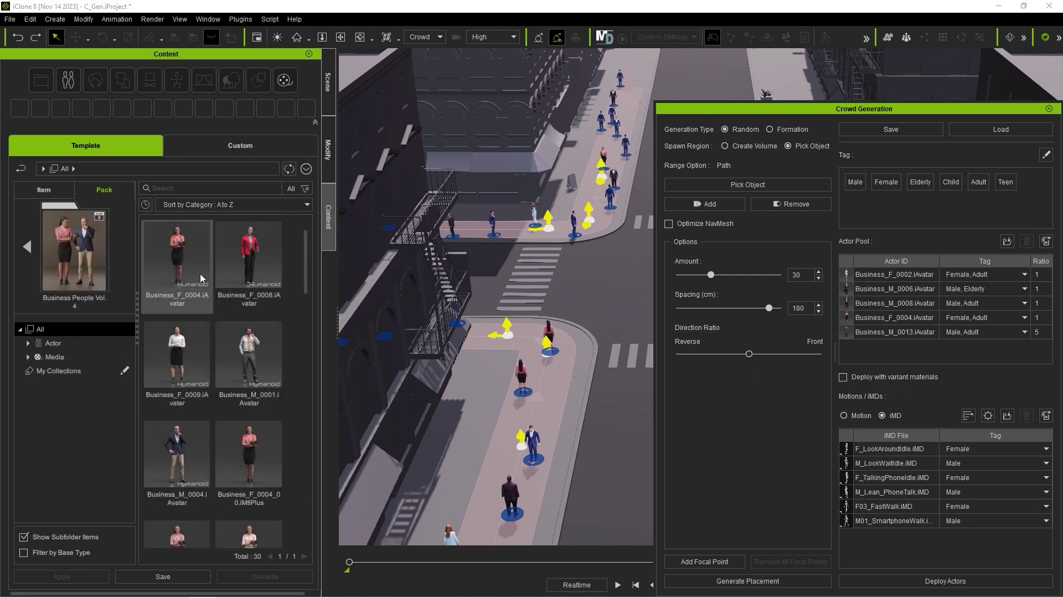
Redeploy the sidewalk crowd with Deploy with variant materials enabled
{"action": "left_click_drag", "start_coordinate": [305, 275], "coordinate": [301, 309]}
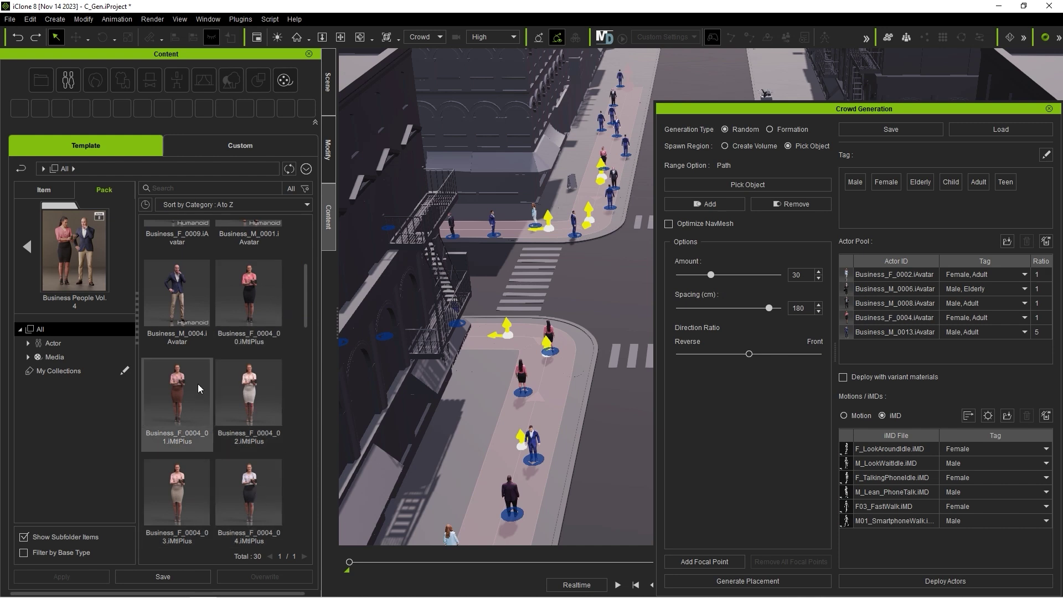
{"action": "left_click", "coordinate": [842, 379]}
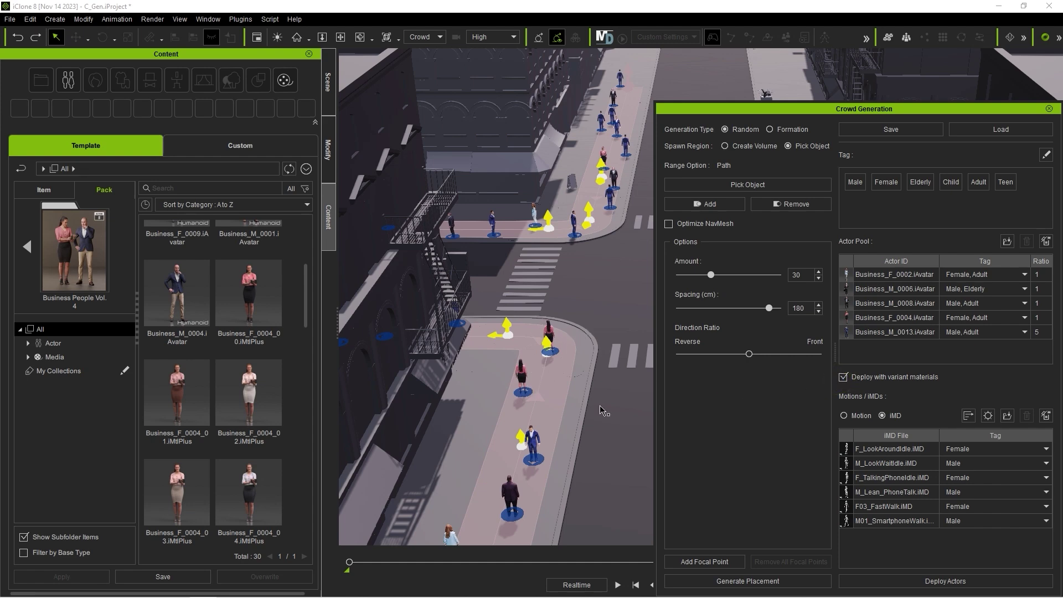
{"action": "left_click", "coordinate": [949, 580]}
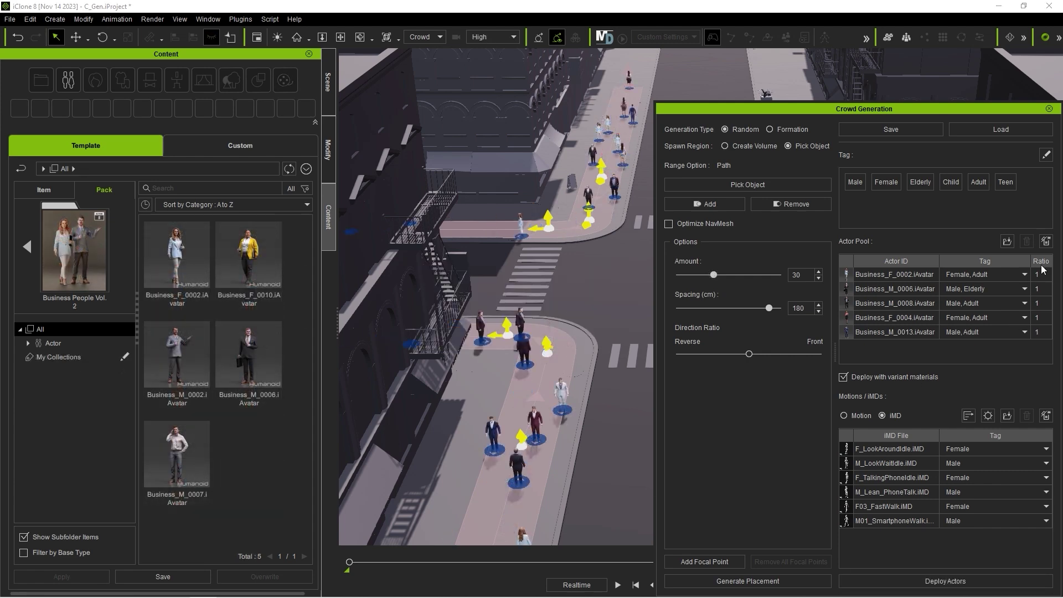
Set Business_F_0002's Ratio to 10 in the Actor Pool
{"action": "left_click", "coordinate": [918, 275]}
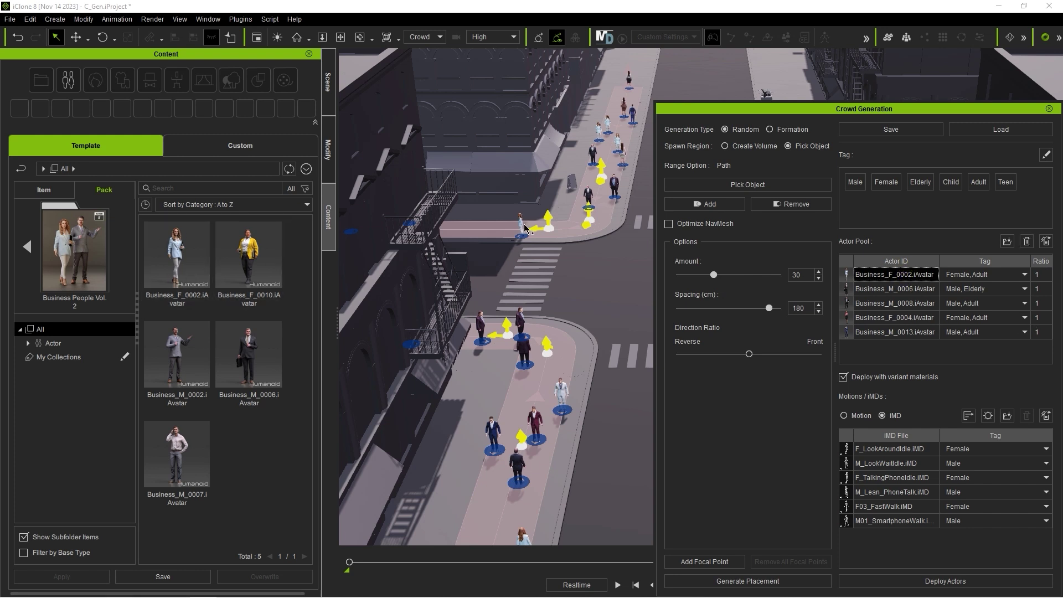
{"action": "double_click", "coordinate": [1038, 275]}
{"action": "key", "text": "Return"}
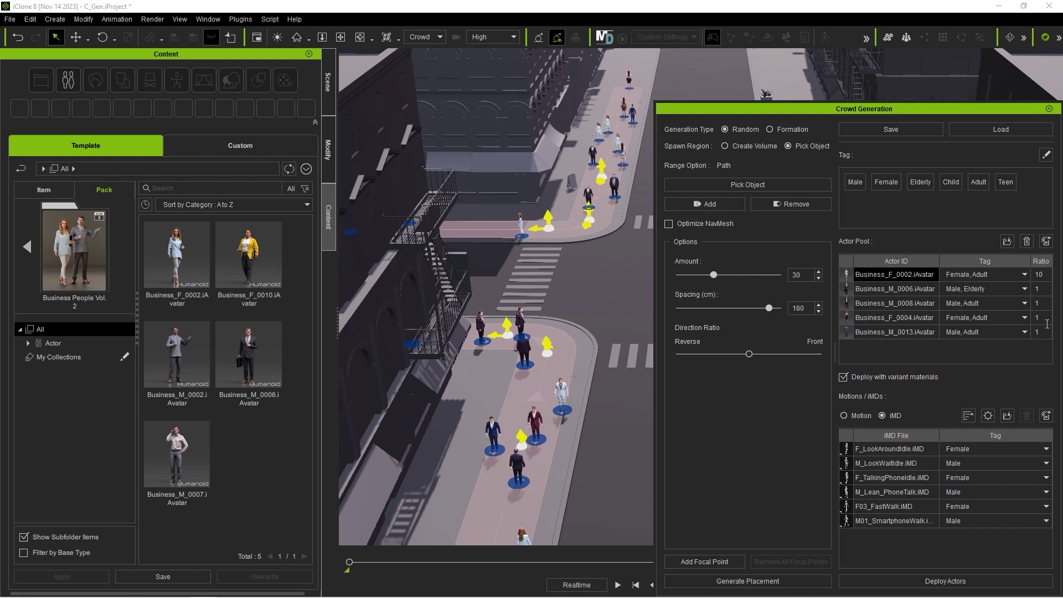
Redeploy the sidewalk crowd, then switch Business_F_0002 to Edit Mode and back to Lite Mode
{"action": "left_click", "coordinate": [954, 582]}
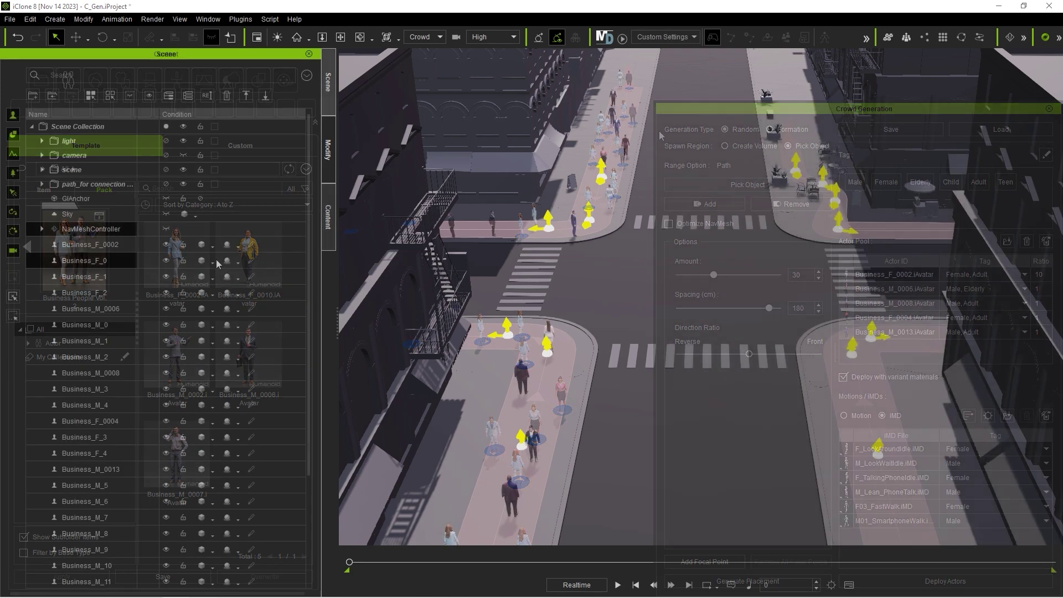
{"action": "left_click", "coordinate": [76, 249]}
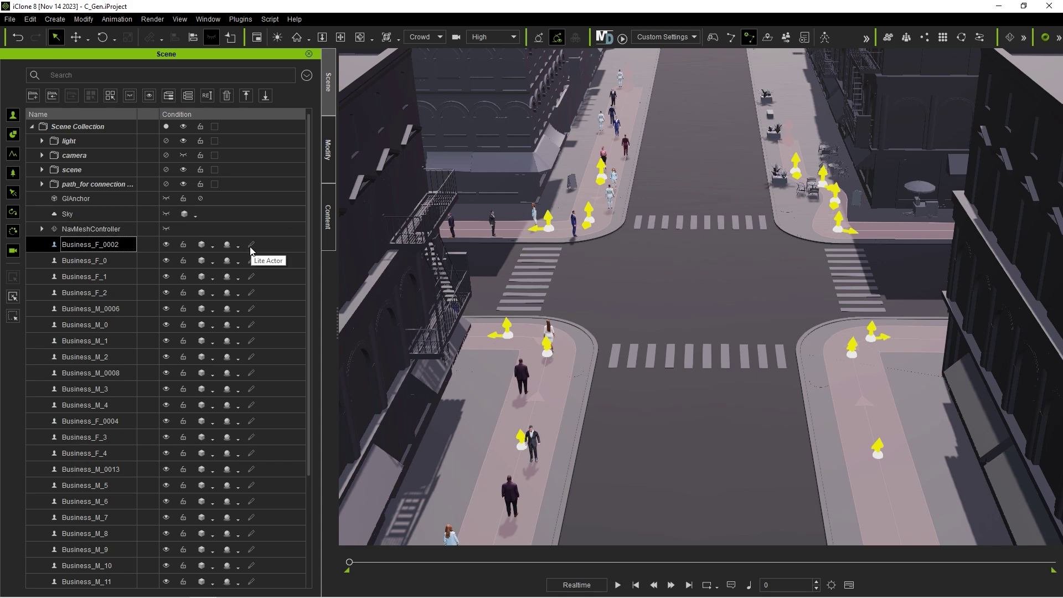
{"action": "left_click", "coordinate": [327, 155]}
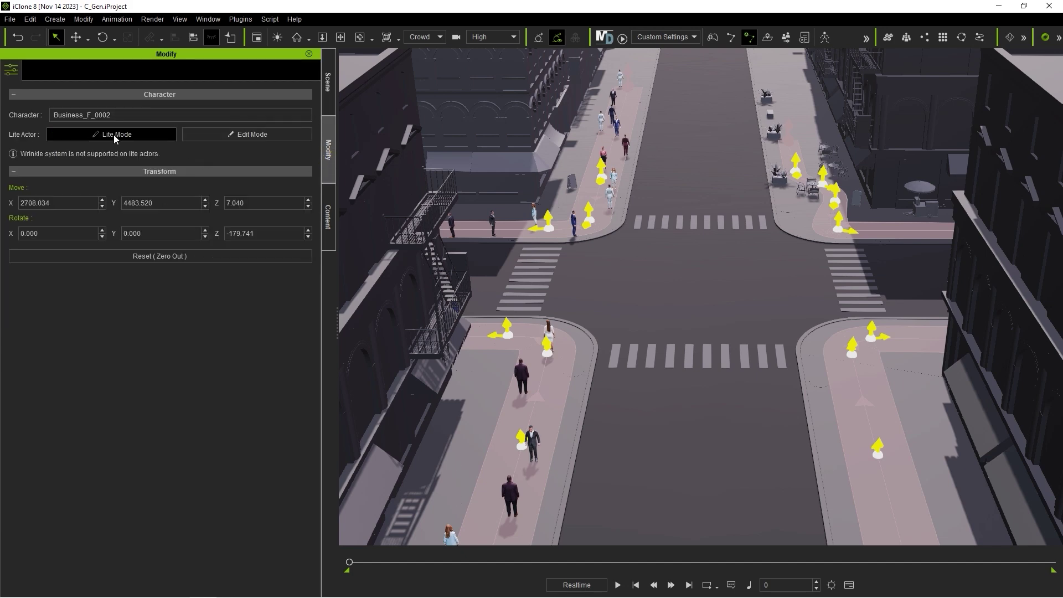
{"action": "left_click", "coordinate": [244, 137]}
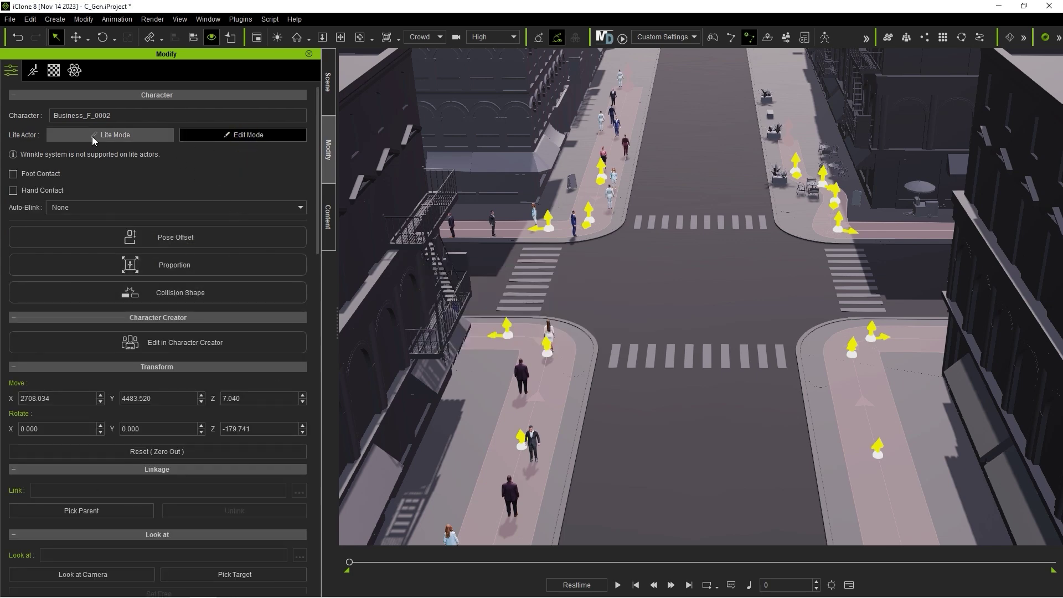
{"action": "left_click", "coordinate": [118, 137]}
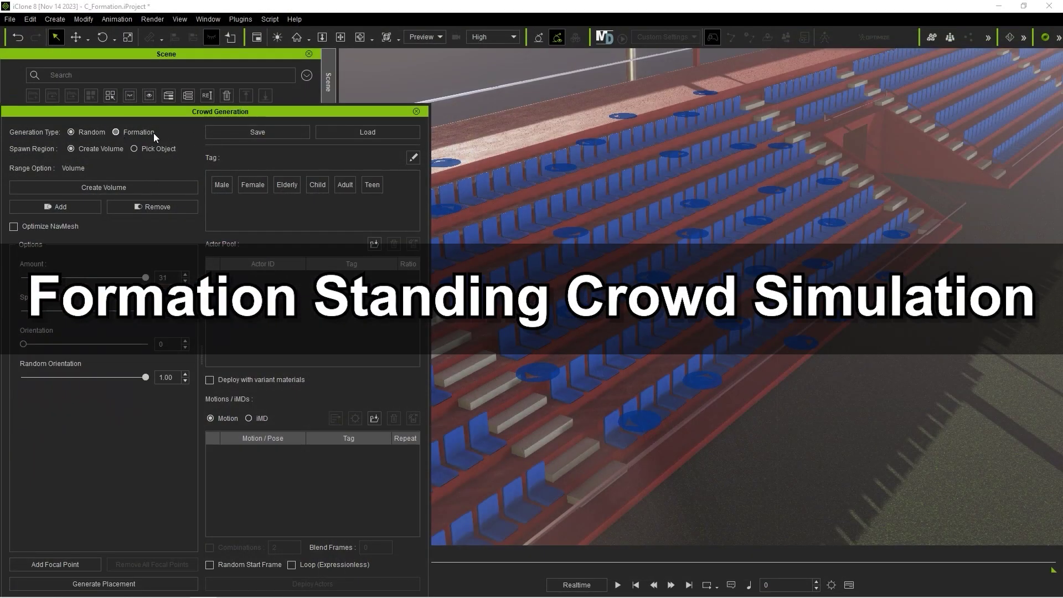
Switch to a Formation layout with 7 columns, 5 rows and 250 by 155 cm spacing
{"action": "left_click", "coordinate": [139, 132]}
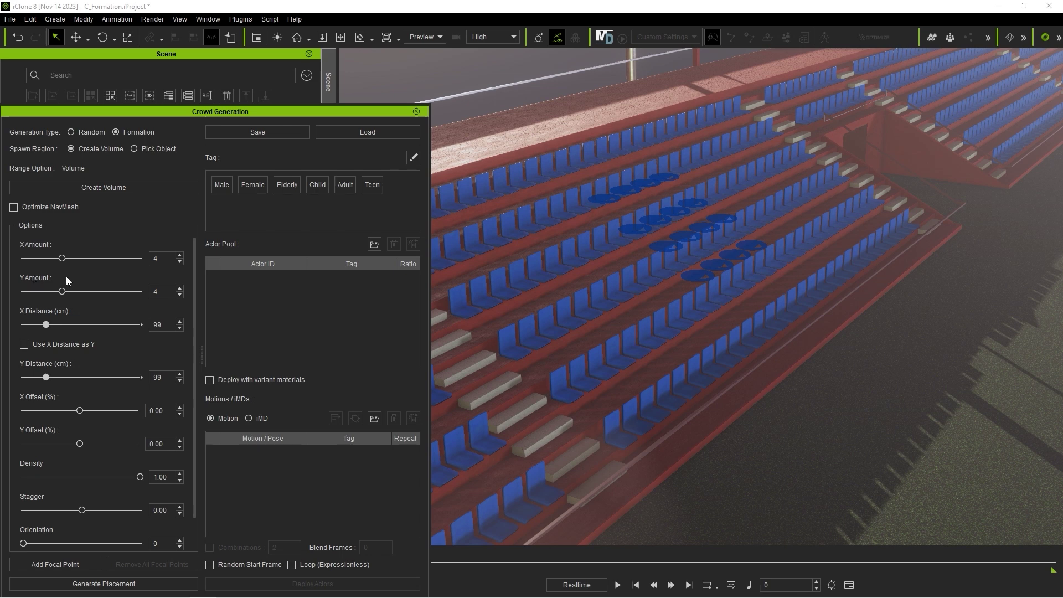
{"action": "left_click_drag", "start_coordinate": [62, 259], "coordinate": [105, 261]}
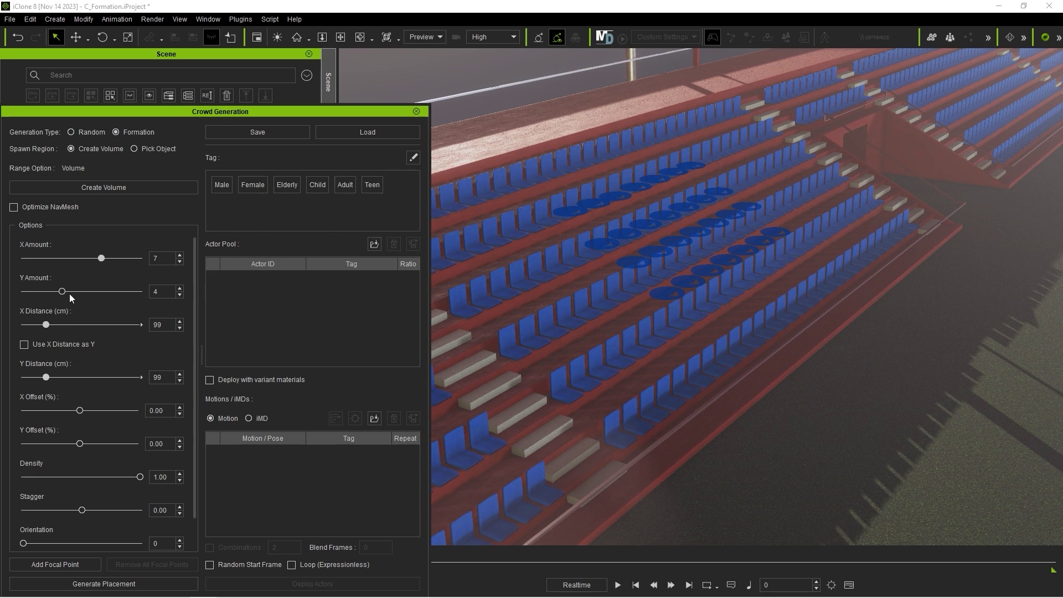
{"action": "left_click_drag", "start_coordinate": [68, 290], "coordinate": [74, 291]}
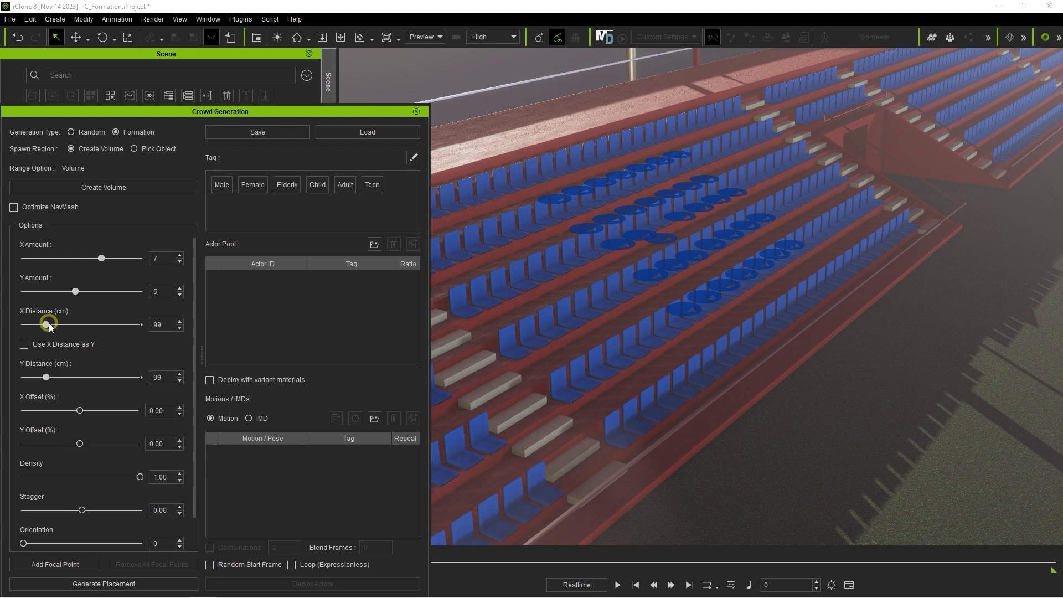
{"action": "left_click_drag", "start_coordinate": [46, 324], "coordinate": [82, 323]}
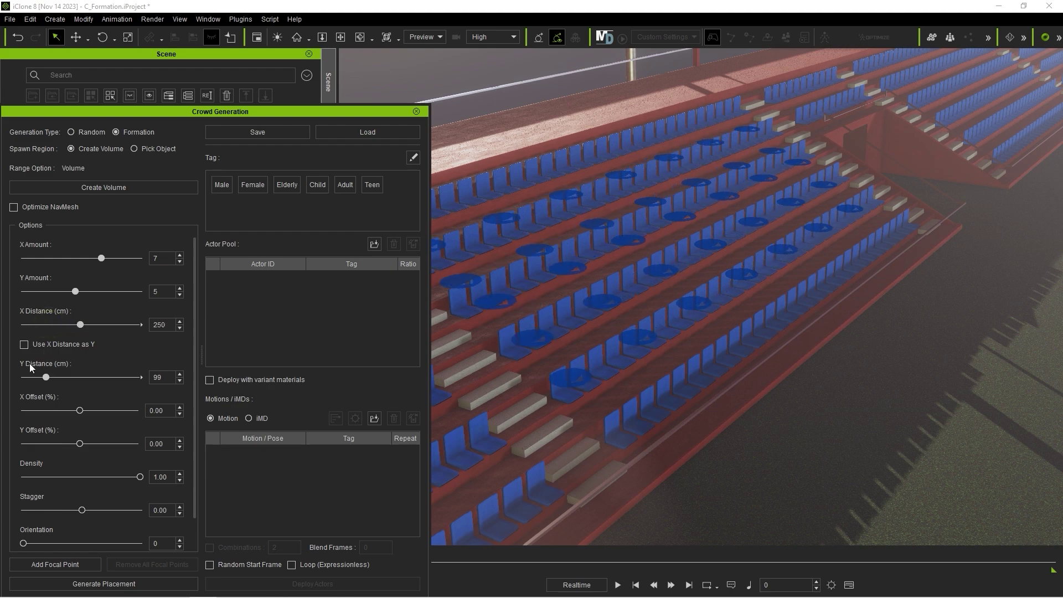
{"action": "left_click_drag", "start_coordinate": [49, 376], "coordinate": [78, 377]}
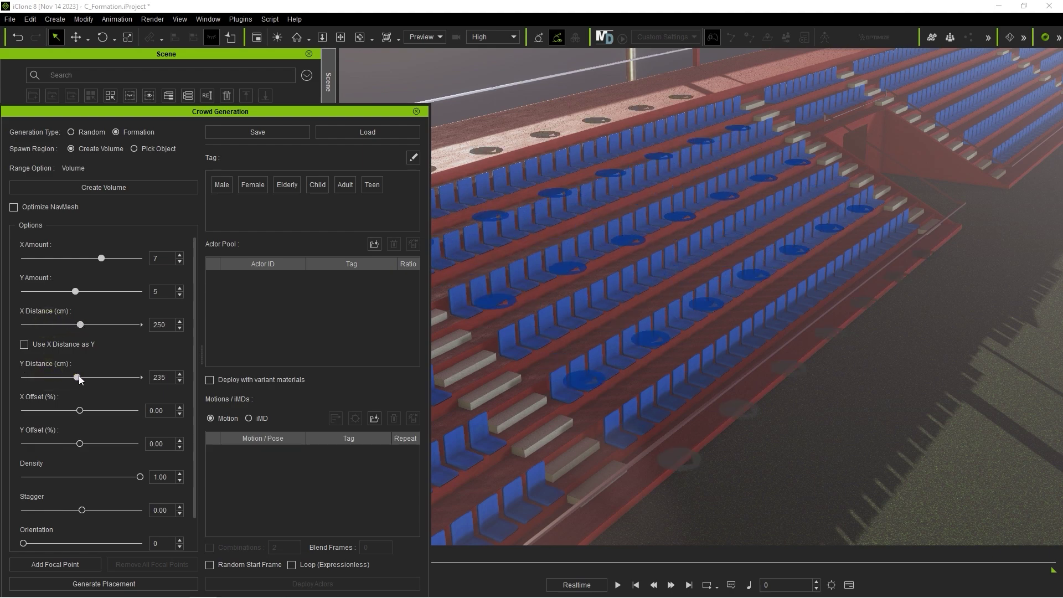
{"action": "left_click", "coordinate": [24, 345]}
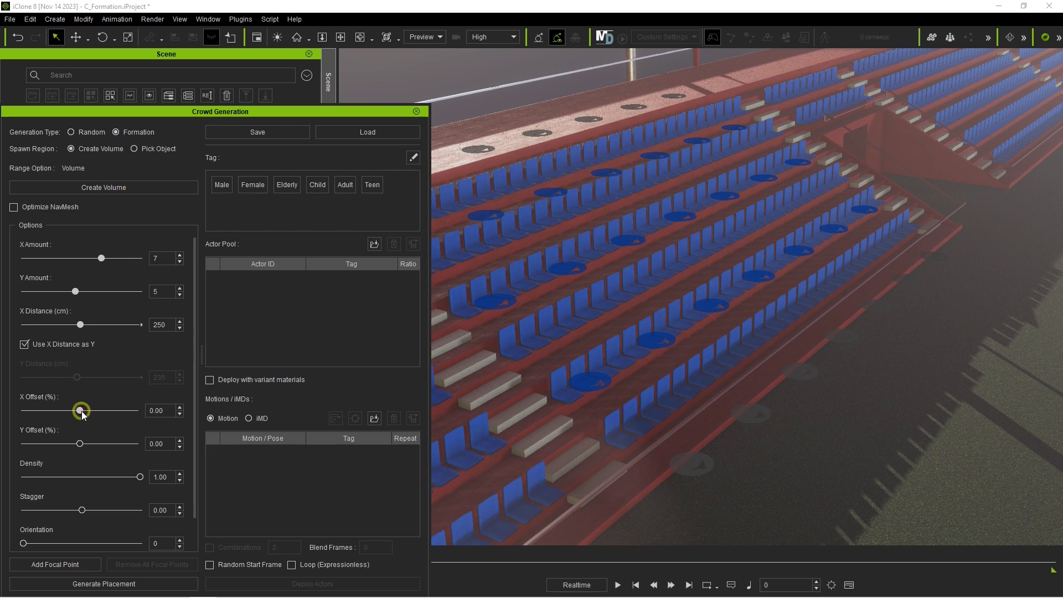
Set the formation's X offset to -24.24% and try Density before restoring it to full
{"action": "mouse_move", "coordinate": [80, 411]}
{"action": "left_mouse_down"}
{"action": "mouse_move", "coordinate": [117, 414]}
{"action": "mouse_move", "coordinate": [66, 410]}
{"action": "left_mouse_up"}
{"action": "left_click", "coordinate": [24, 344]}
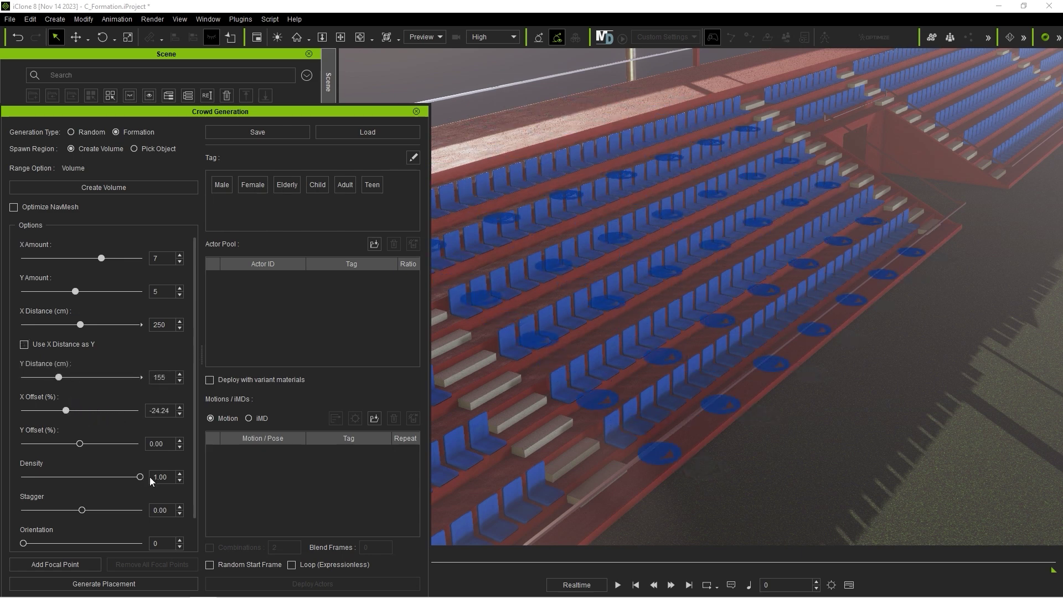
{"action": "left_click_drag", "start_coordinate": [142, 476], "coordinate": [88, 477]}
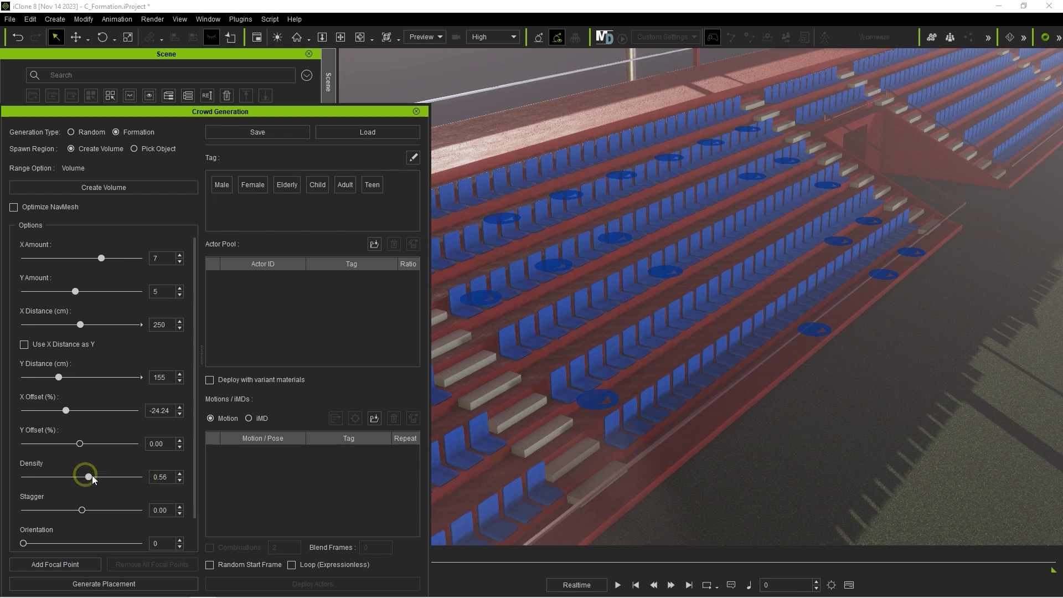
{"action": "left_click_drag", "start_coordinate": [84, 475], "coordinate": [153, 483]}
Try a 0.45 row stagger, then restore Stagger to 1.00
{"action": "scroll", "coordinate": [139, 478], "scroll_direction": "down", "scroll_amount": 2}
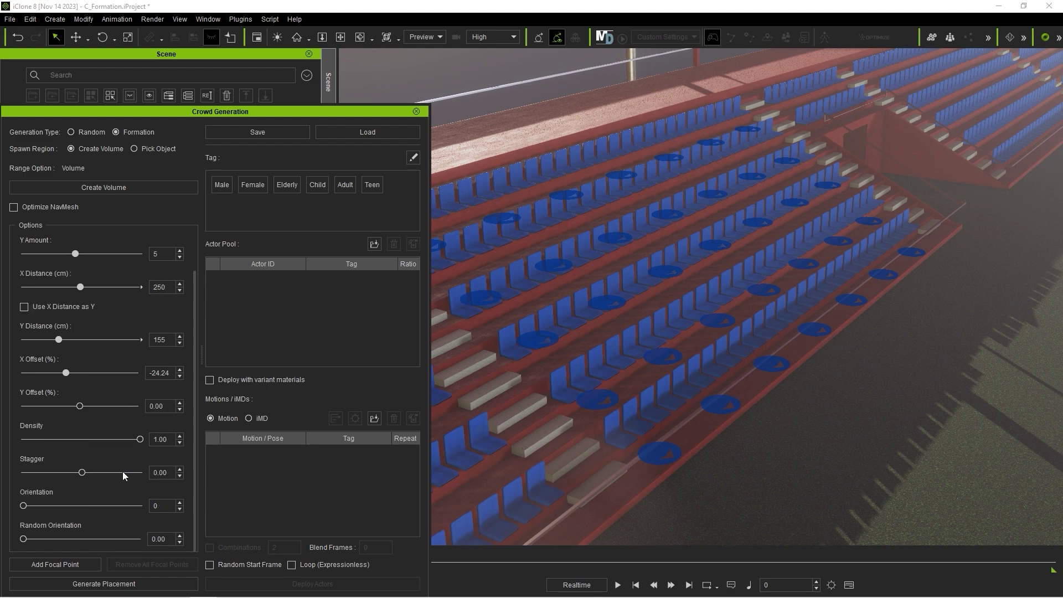
{"action": "left_click_drag", "start_coordinate": [83, 476], "coordinate": [143, 480]}
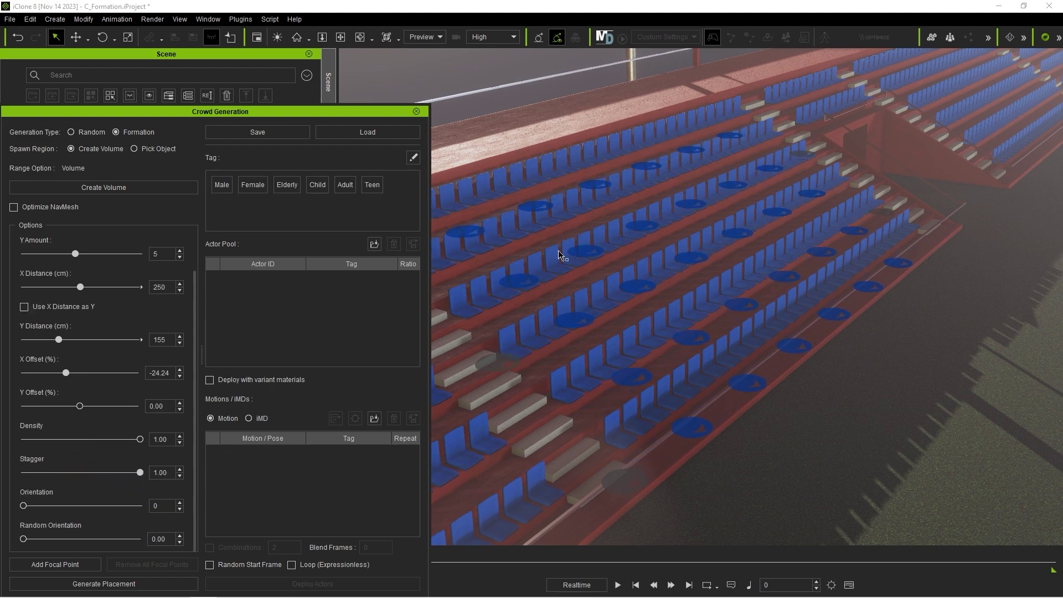
{"action": "left_click_drag", "start_coordinate": [142, 473], "coordinate": [108, 472]}
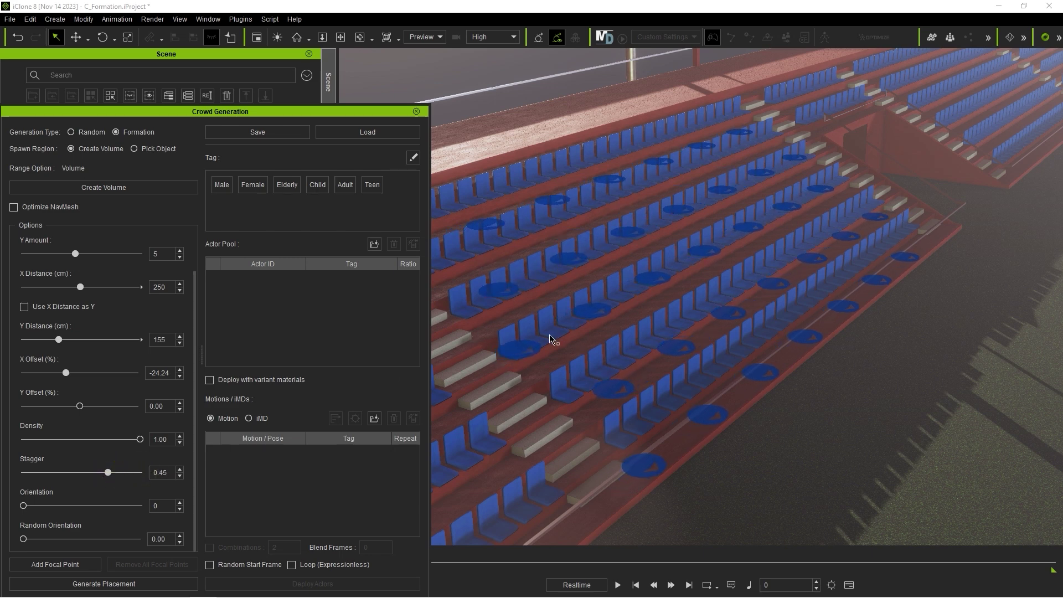
{"action": "key", "text": "ctrl+z"}
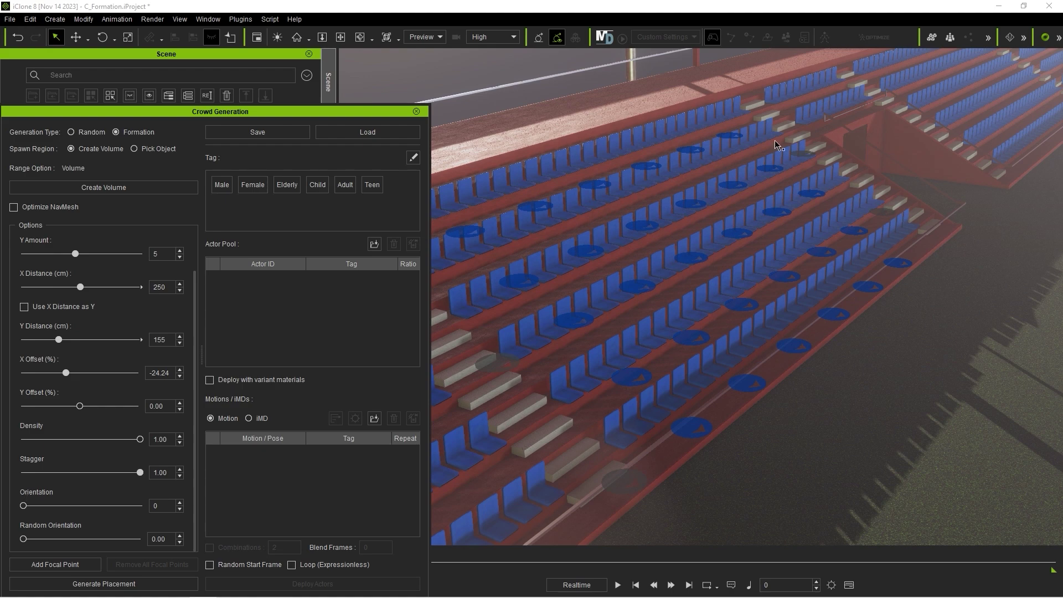
Set Random Orientation to 100 and revert to 128 cm row spacing and -33.33% X offset
{"action": "mouse_move", "coordinate": [23, 506]}
{"action": "left_mouse_down"}
{"action": "mouse_move", "coordinate": [60, 507]}
{"action": "mouse_move", "coordinate": [21, 509]}
{"action": "left_mouse_up"}
{"action": "left_click_drag", "start_coordinate": [24, 539], "coordinate": [174, 542]}
{"action": "key", "text": "ctrl+z"}
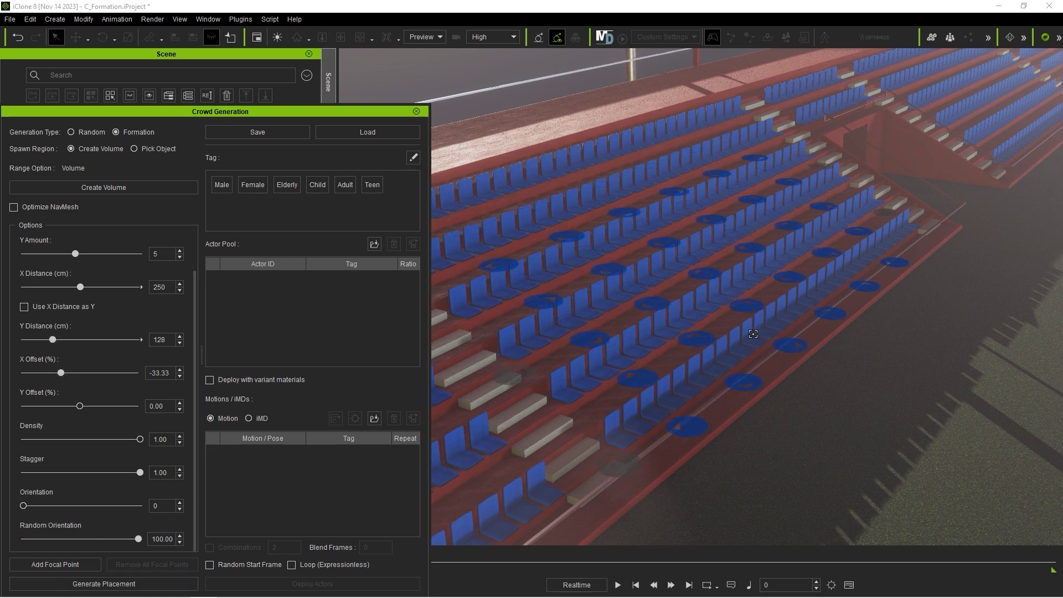
{"action": "left_click", "coordinate": [49, 564]}
{"action": "left_click", "coordinate": [793, 438]}
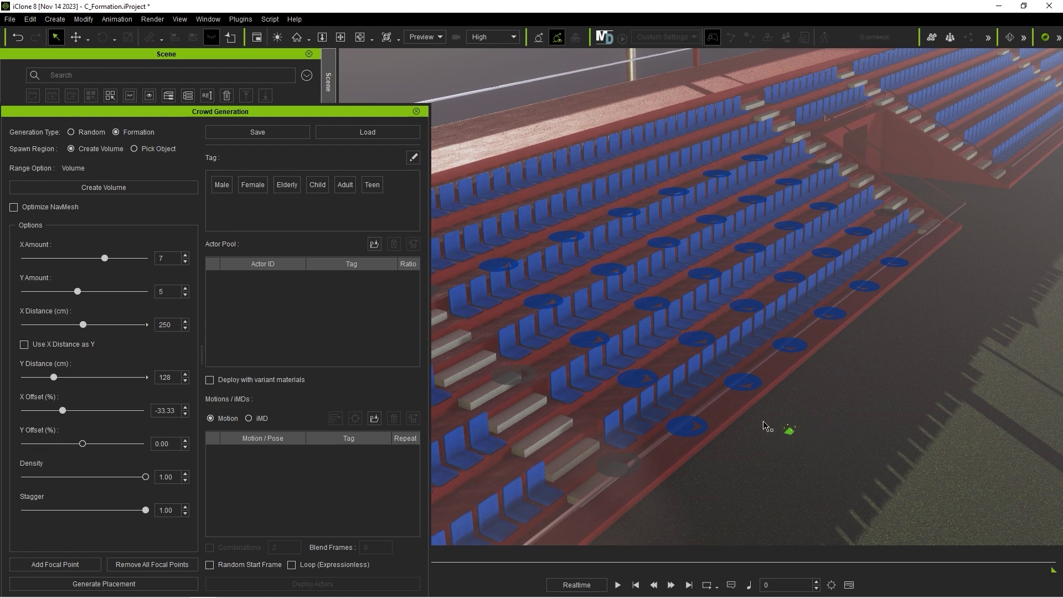
{"action": "key", "text": "w"}
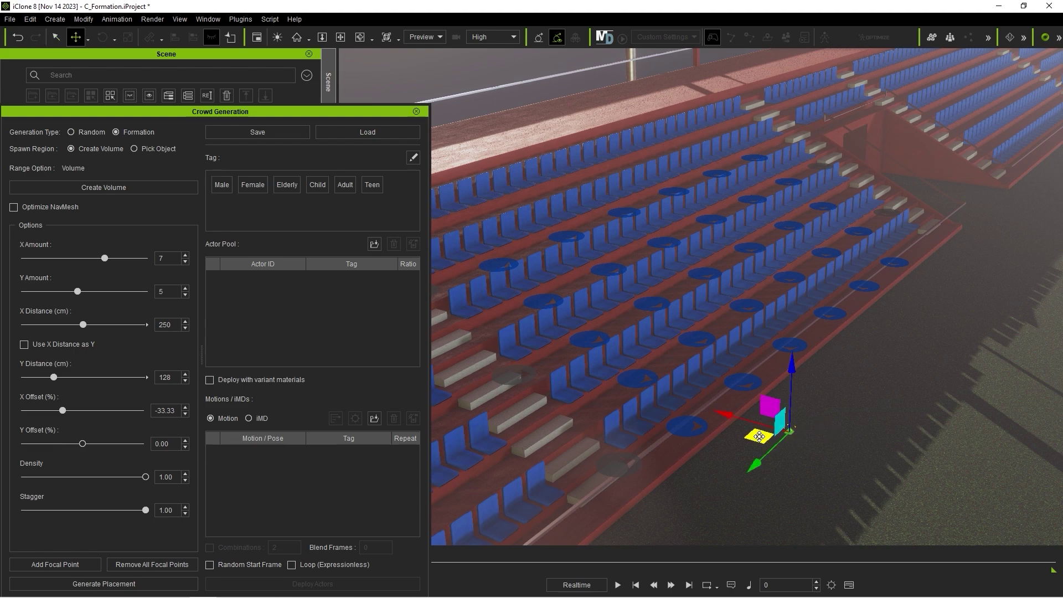
{"action": "left_click_drag", "start_coordinate": [760, 461], "coordinate": [867, 389]}
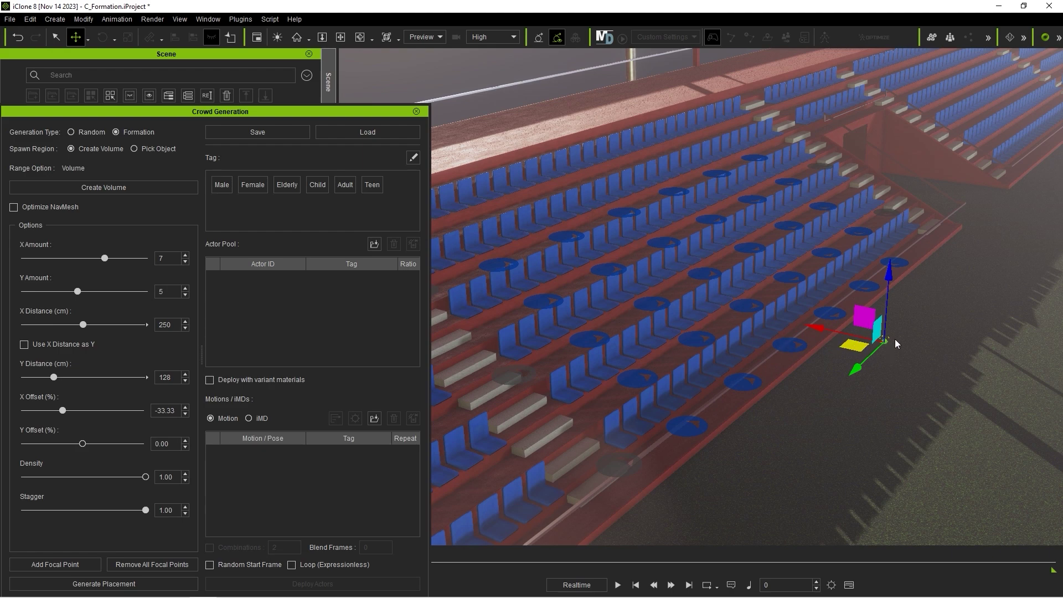
{"action": "left_click", "coordinate": [77, 563]}
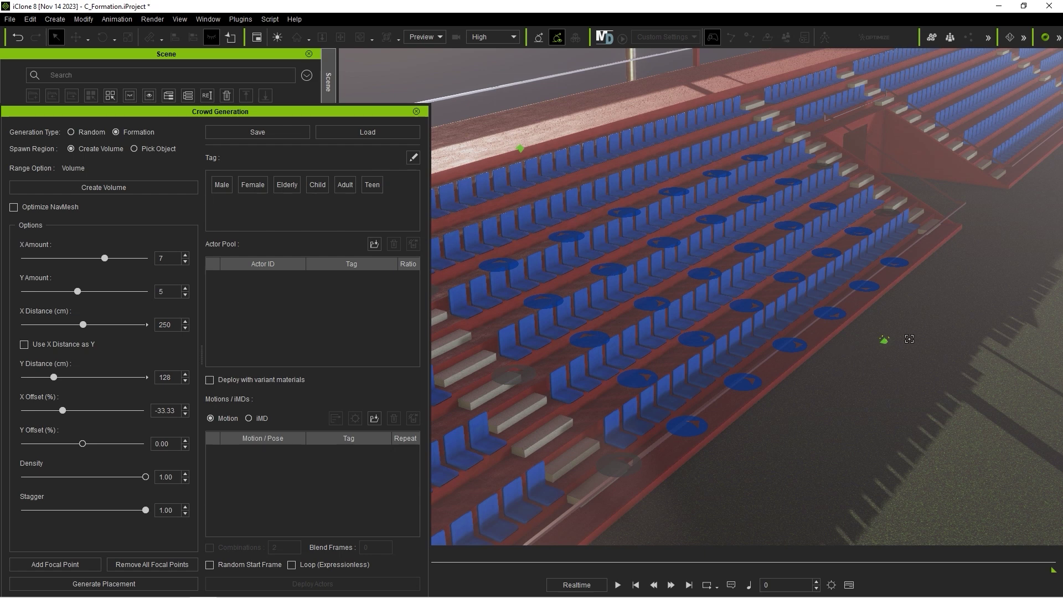
{"action": "left_click", "coordinate": [172, 562]}
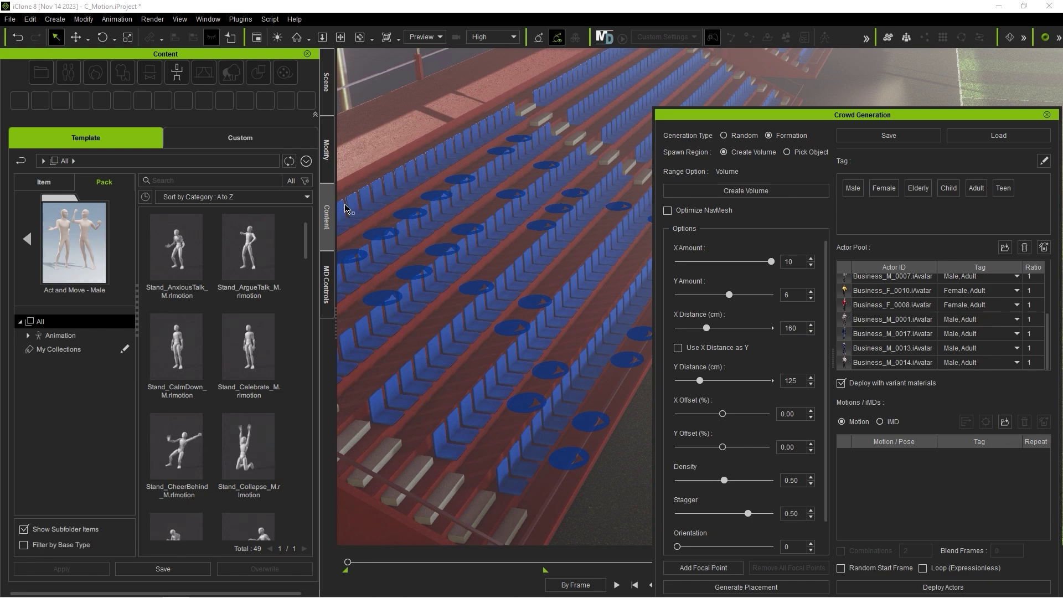
Add Stand_Celebrate to the motion list and enable Combinations with 3 motions
{"action": "left_click_drag", "start_coordinate": [251, 339], "coordinate": [872, 464]}
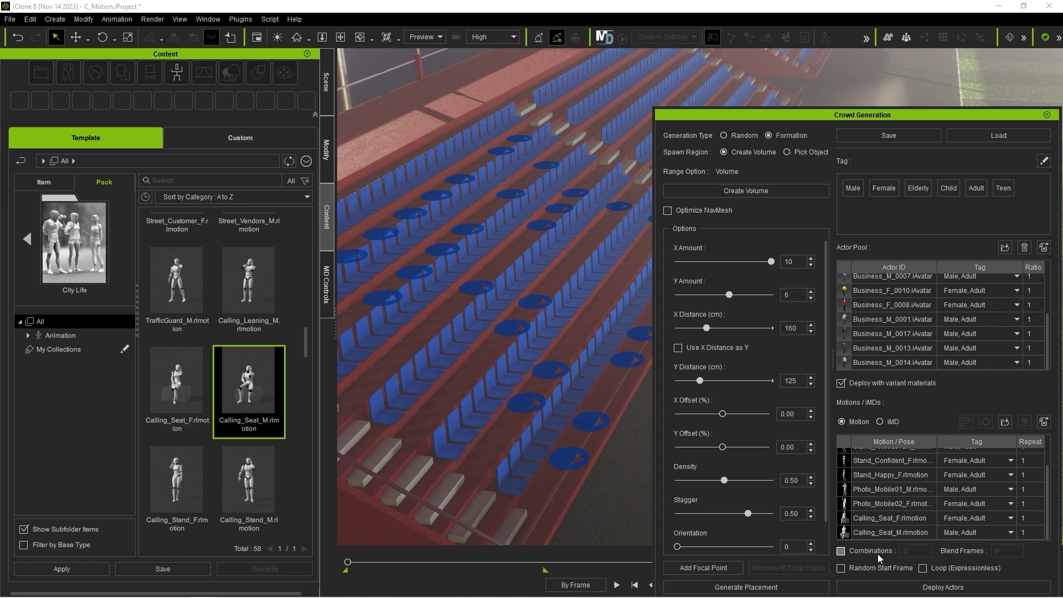
{"action": "left_click", "coordinate": [841, 551]}
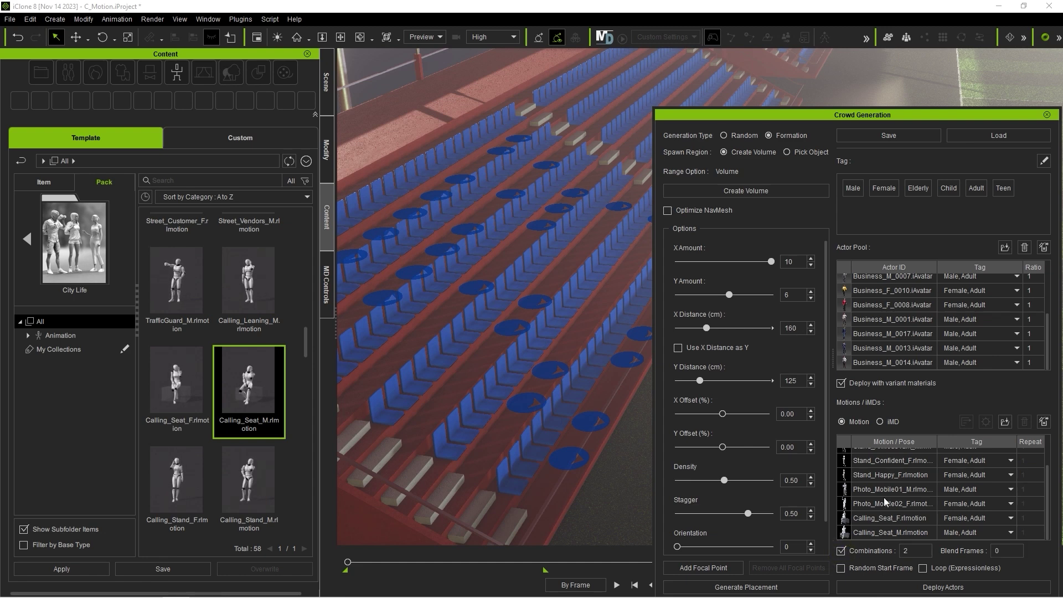
{"action": "left_click", "coordinate": [892, 475]}
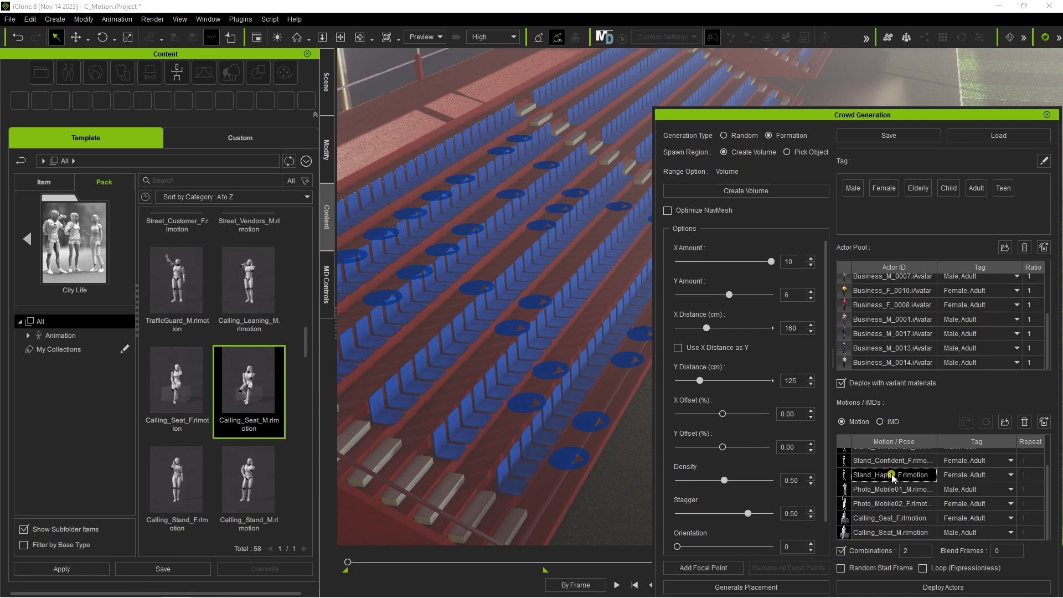
{"action": "left_click", "coordinate": [898, 505], "text": "shift"}
{"action": "double_click", "coordinate": [911, 551]}
{"action": "type", "text": "3"}
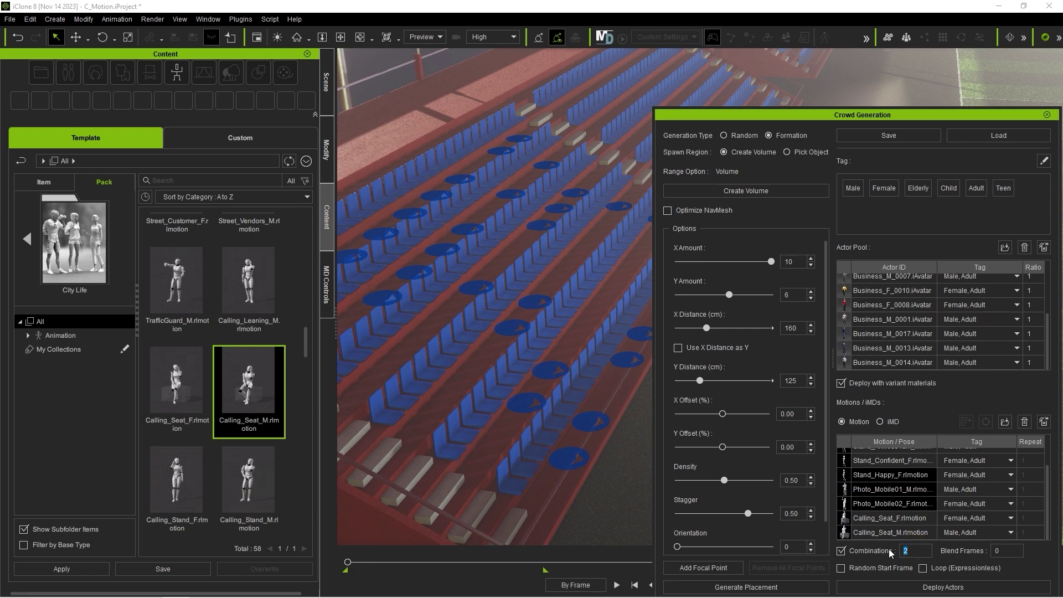
{"action": "left_click", "coordinate": [921, 520]}
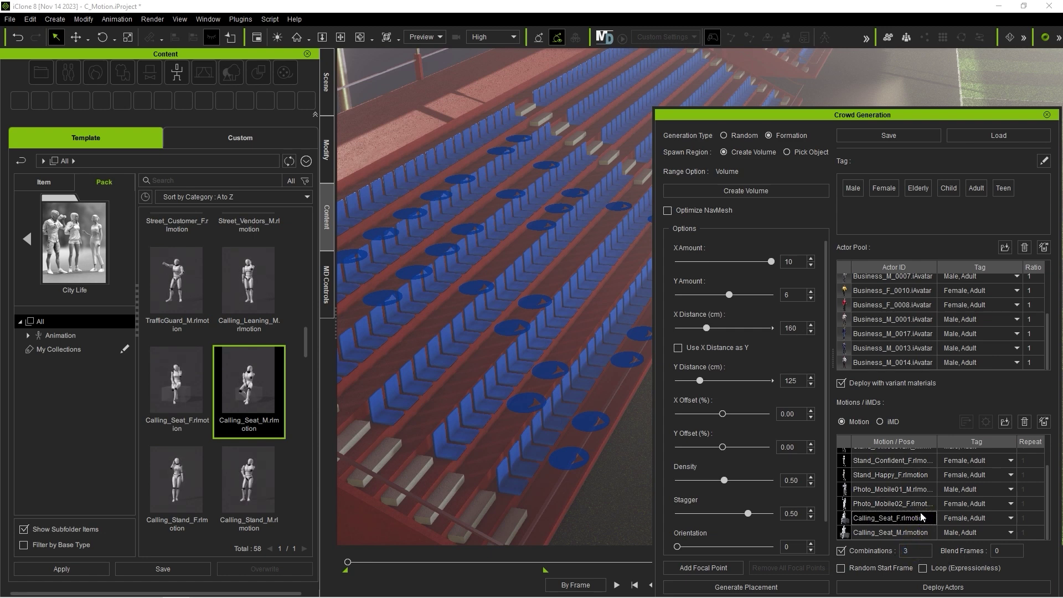
Set 10 blend frames and enable Random Start Frame and Loop (Expressionless)
{"action": "double_click", "coordinate": [1004, 550]}
{"action": "type", "text": "10"}
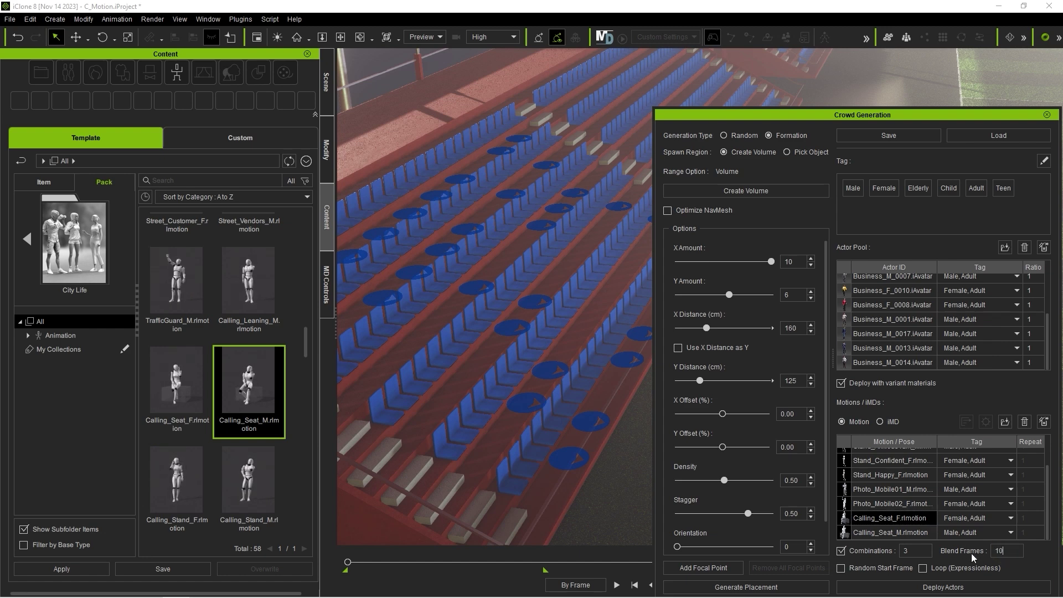
{"action": "left_click", "coordinate": [841, 570]}
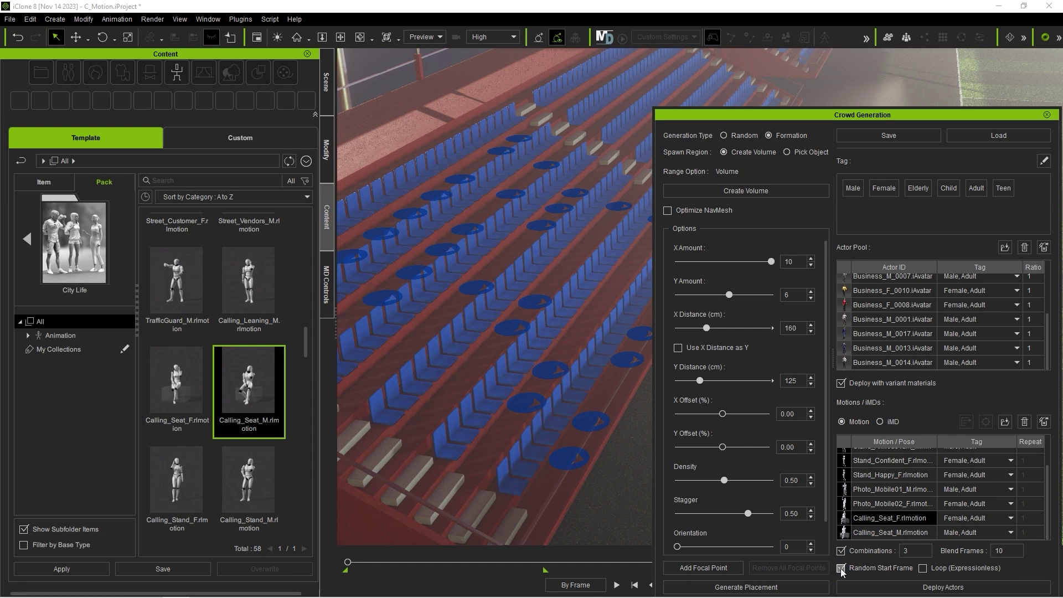
{"action": "left_click", "coordinate": [922, 568]}
{"action": "scroll", "coordinate": [1046, 448], "scroll_direction": "up", "scroll_amount": 2}
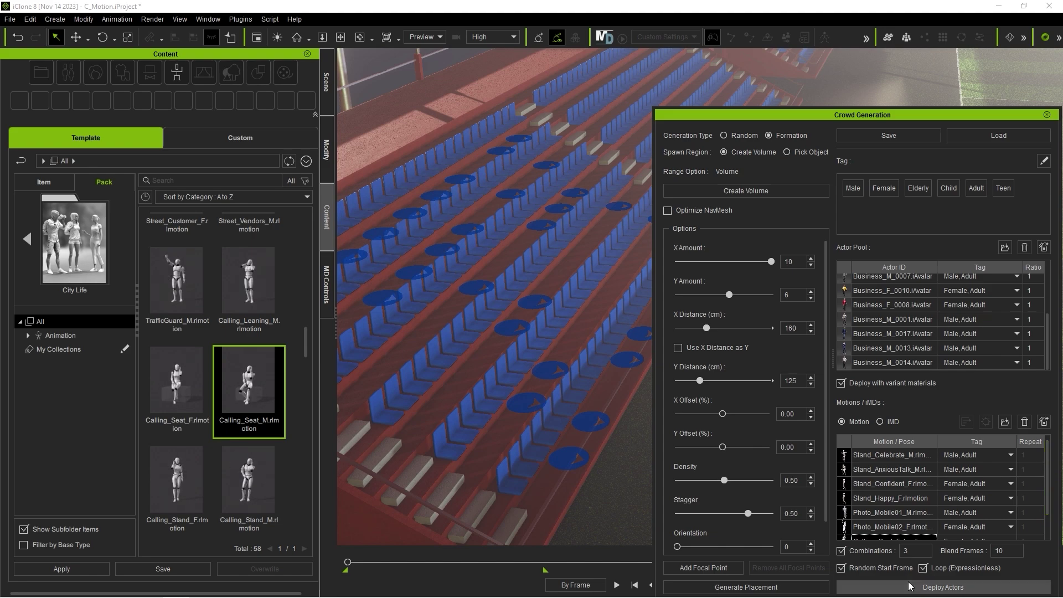
Deploy the business crowd into the stadium seats and shift the yellow-jacket woman along her row
{"action": "left_click", "coordinate": [971, 591]}
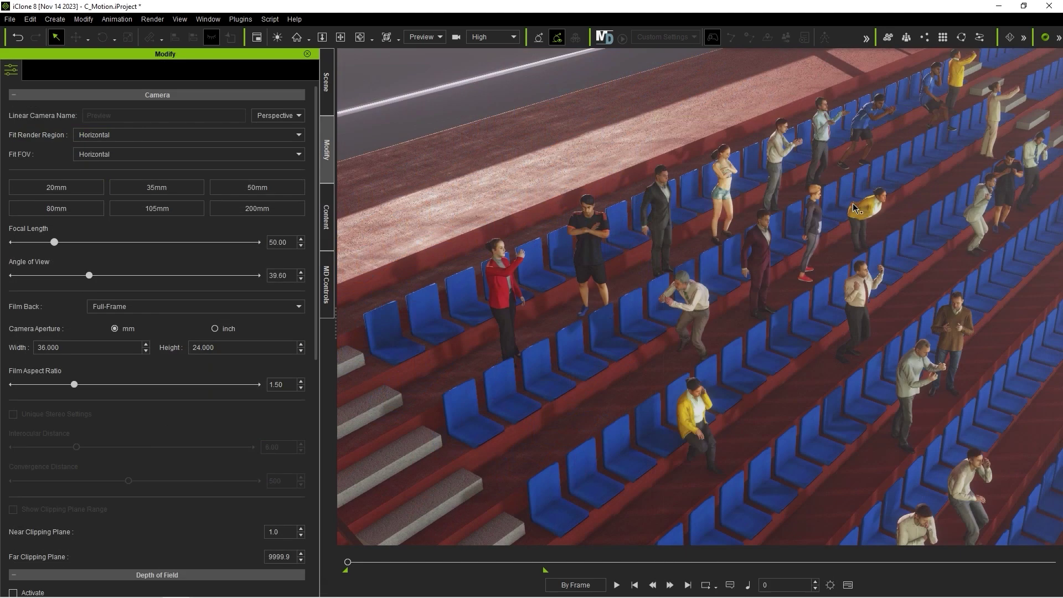
{"action": "left_click", "coordinate": [695, 434]}
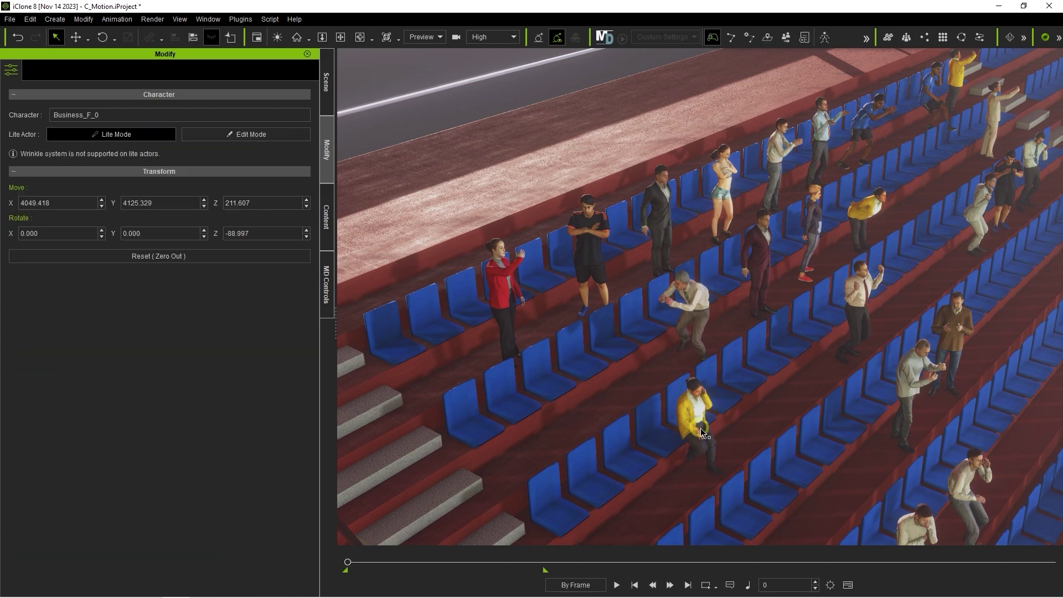
{"action": "key", "text": "w"}
{"action": "left_click_drag", "start_coordinate": [657, 462], "coordinate": [636, 468]}
{"action": "left_click", "coordinate": [697, 460]}
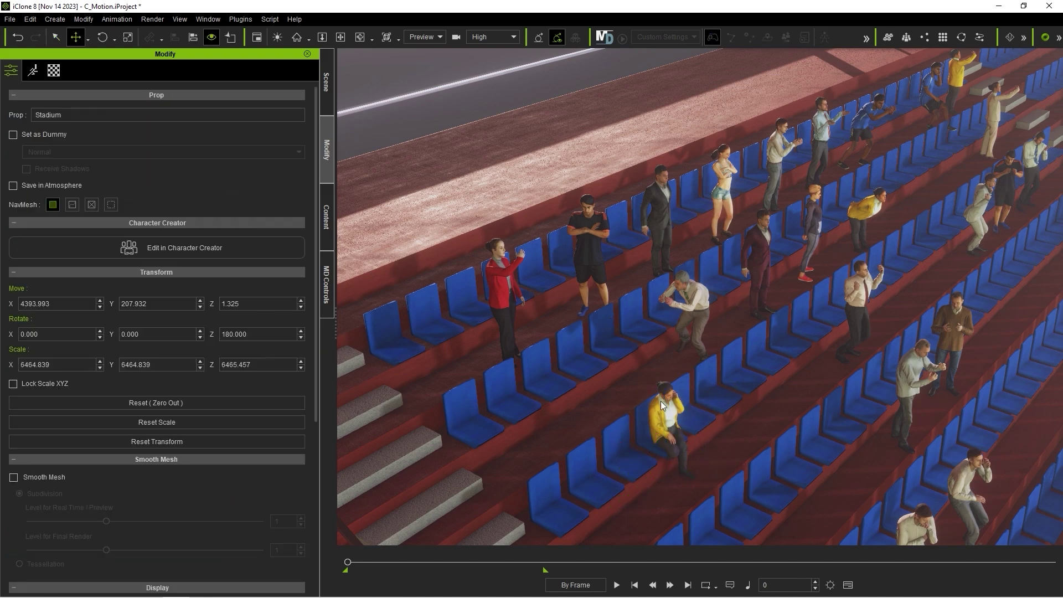
Rotate the crouching man to face a different direction
{"action": "left_click", "coordinate": [689, 318]}
{"action": "key", "text": "e"}
{"action": "left_click_drag", "start_coordinate": [686, 388], "coordinate": [738, 384]}
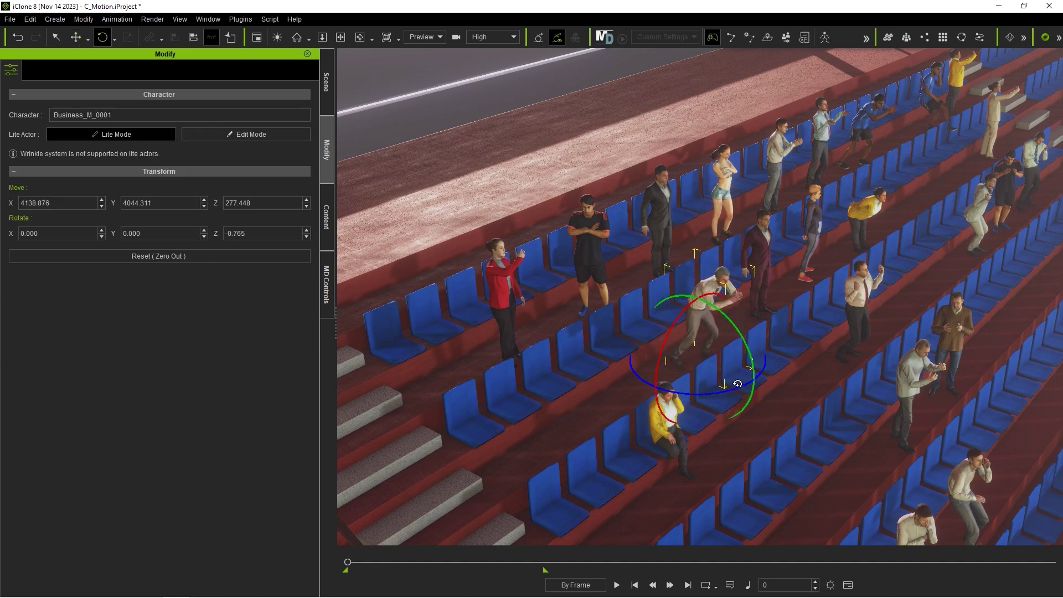
{"action": "key", "text": "q"}
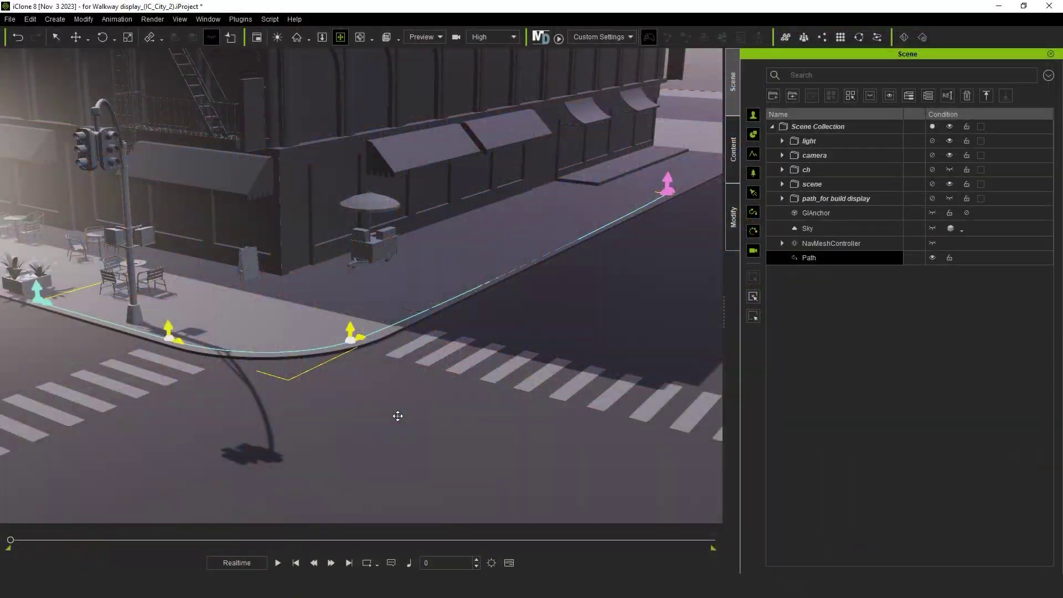
Start Distribute Props from Create > Scatter and pick the sidewalk path as the range
{"action": "right_click_drag", "start_coordinate": [397, 415], "coordinate": [392, 385]}
{"action": "left_click", "coordinate": [55, 18]}
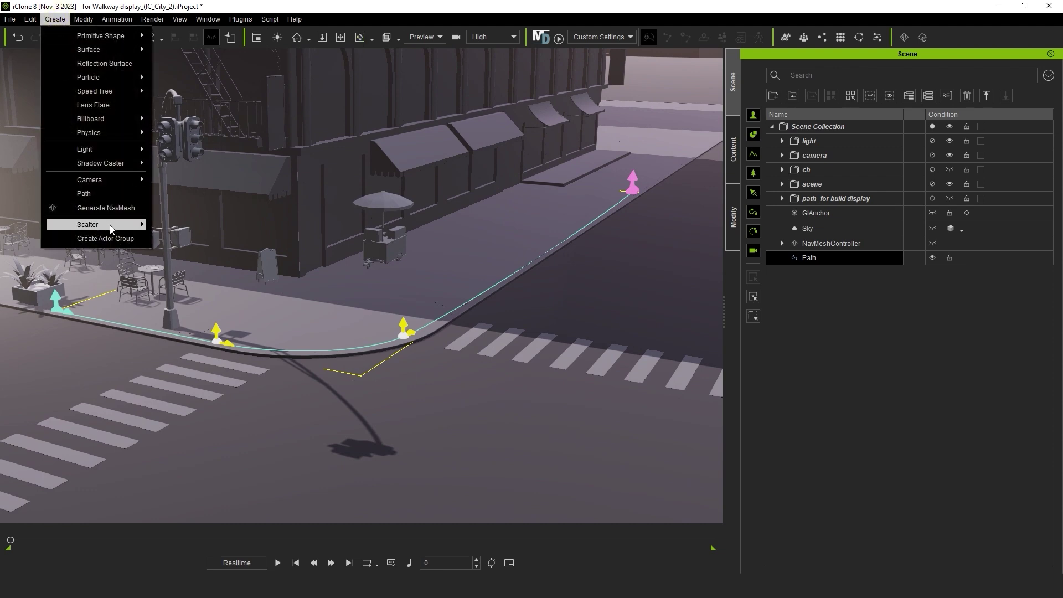
{"action": "mouse_move", "coordinate": [111, 224]}
{"action": "left_click", "coordinate": [197, 238]}
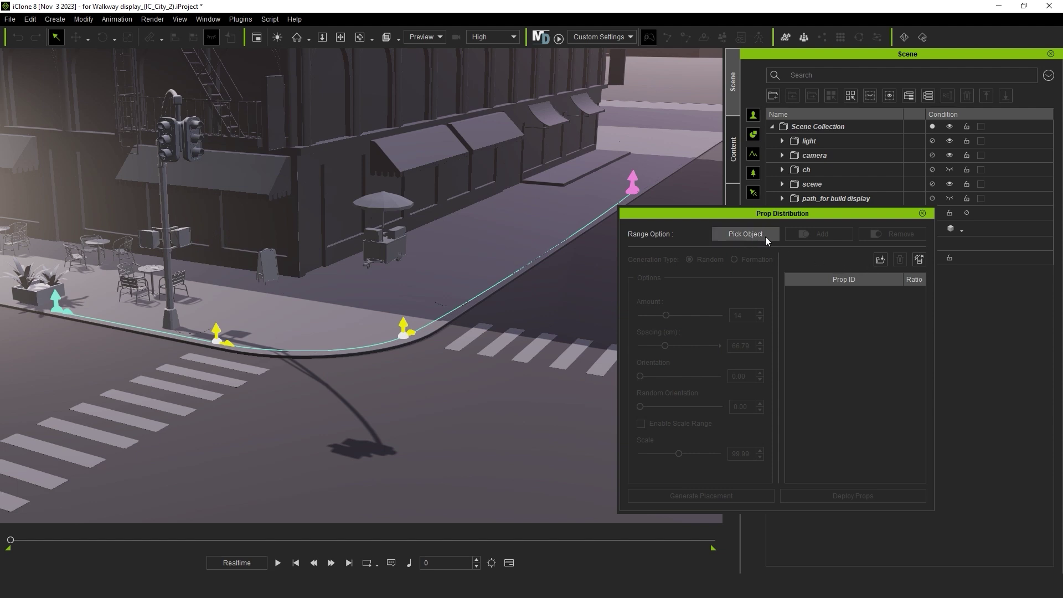
{"action": "left_click", "coordinate": [767, 234]}
{"action": "left_click", "coordinate": [218, 345]}
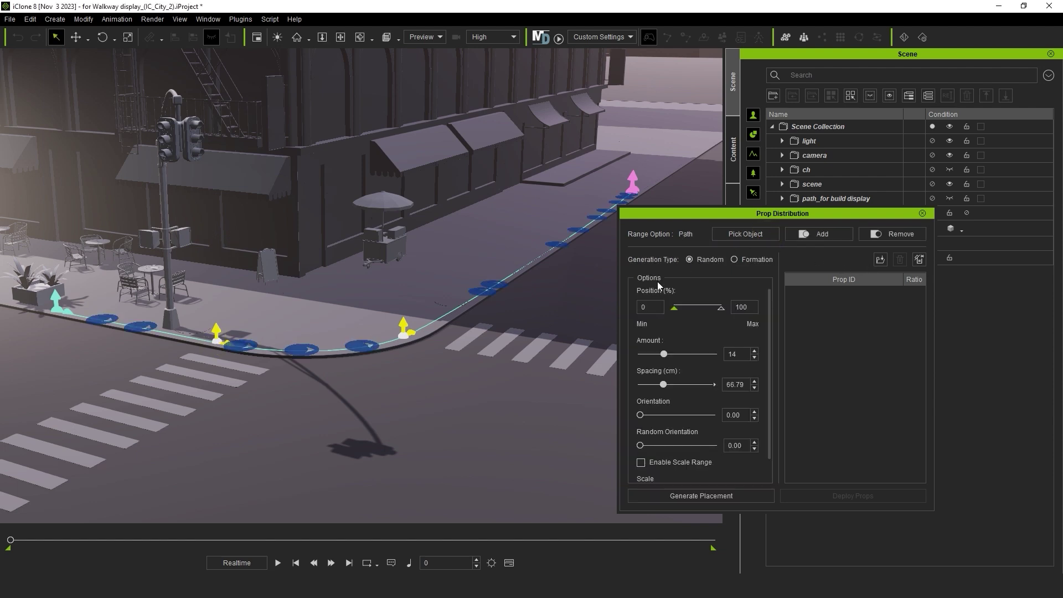
Lay out 10 Railing.iProp props in formation along the path and deploy them
{"action": "mouse_move", "coordinate": [665, 355]}
{"action": "left_mouse_down"}
{"action": "mouse_move", "coordinate": [656, 355]}
{"action": "mouse_move", "coordinate": [698, 350]}
{"action": "mouse_move", "coordinate": [629, 352]}
{"action": "mouse_move", "coordinate": [725, 351]}
{"action": "left_mouse_up"}
{"action": "left_click", "coordinate": [734, 259]}
{"action": "left_click", "coordinate": [733, 150]}
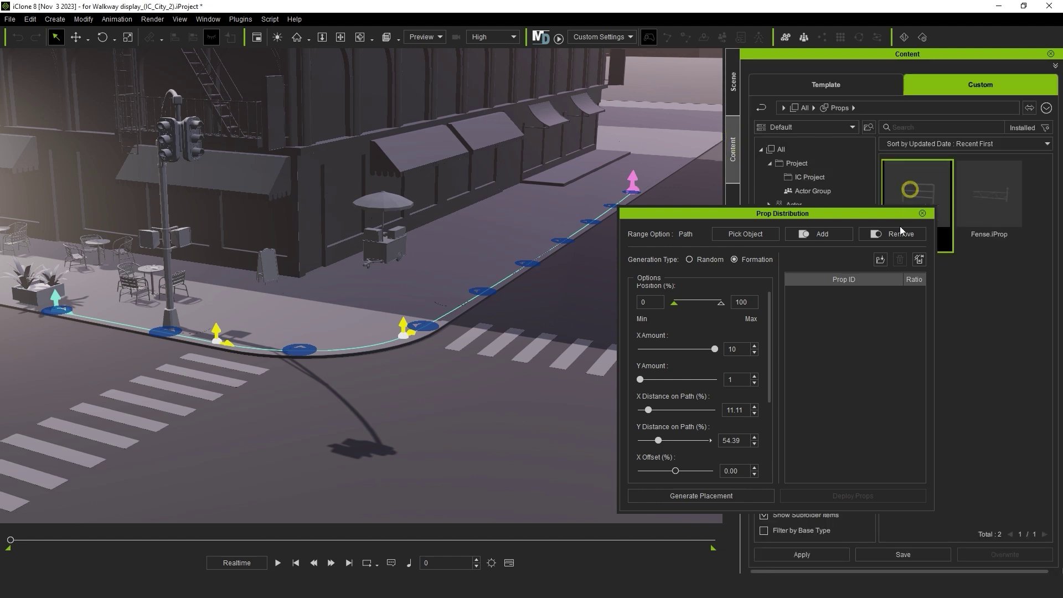
{"action": "left_click_drag", "start_coordinate": [917, 193], "coordinate": [864, 355]}
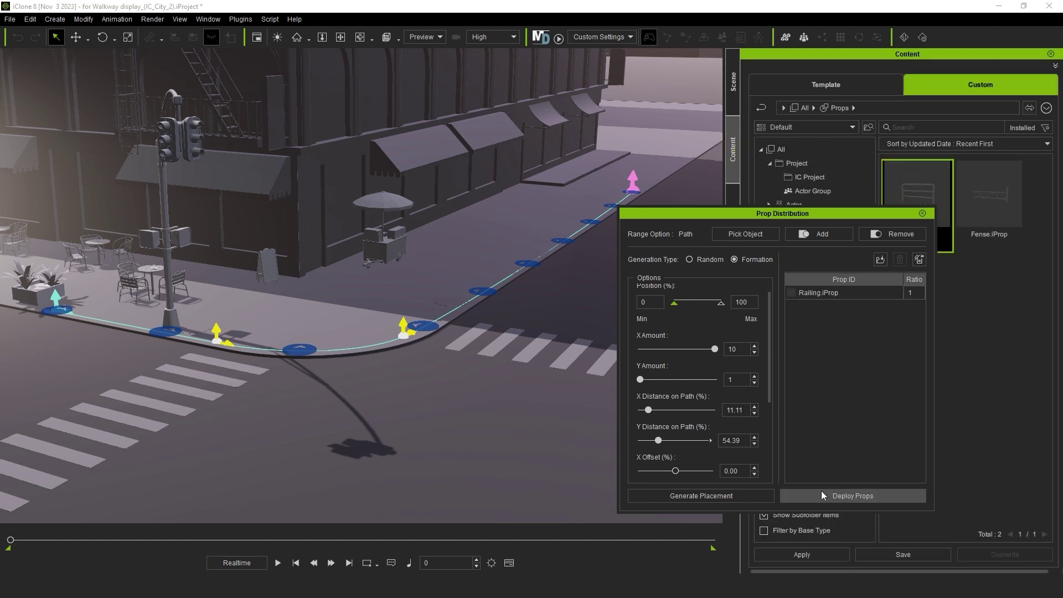
{"action": "left_click", "coordinate": [883, 493]}
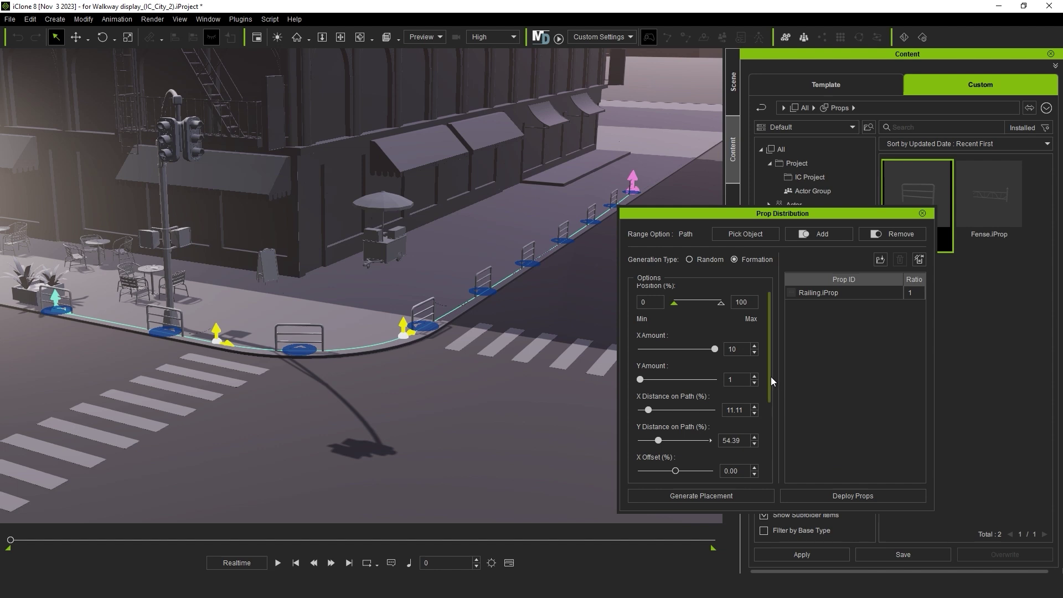
Set the deployed railings' orientation to 90°
{"action": "left_click_drag", "start_coordinate": [770, 376], "coordinate": [762, 467]}
{"action": "mouse_move", "coordinate": [664, 392]}
{"action": "left_mouse_down"}
{"action": "mouse_move", "coordinate": [654, 389]}
{"action": "mouse_move", "coordinate": [672, 388]}
{"action": "mouse_move", "coordinate": [654, 387]}
{"action": "left_mouse_up"}
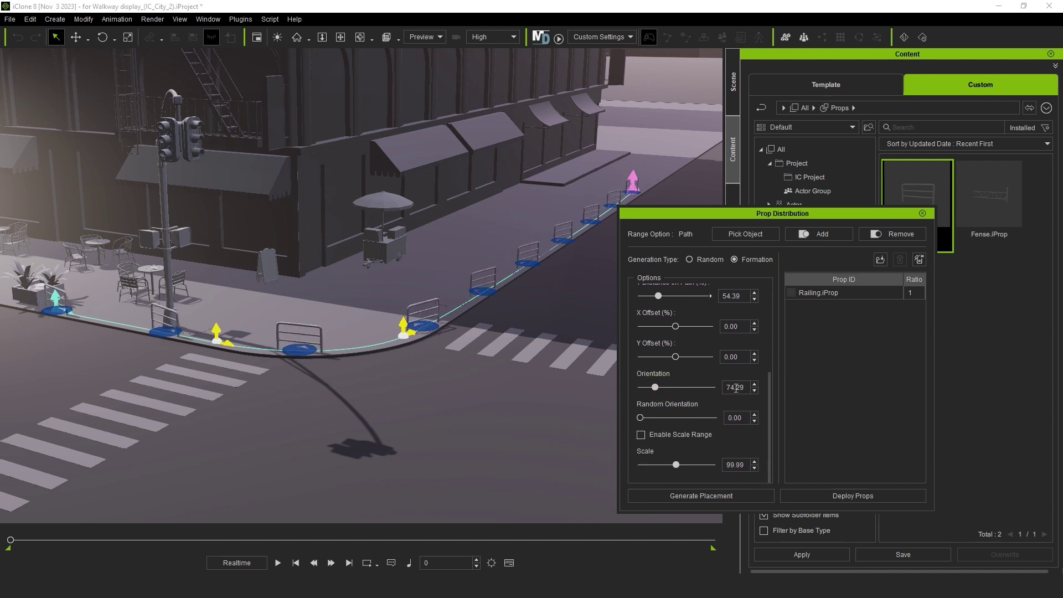
{"action": "double_click", "coordinate": [734, 387]}
{"action": "type", "text": "90"}
{"action": "key", "text": "Return"}
Close the distribution settings and hide the Path markers from the scene list
{"action": "left_click", "coordinate": [923, 214]}
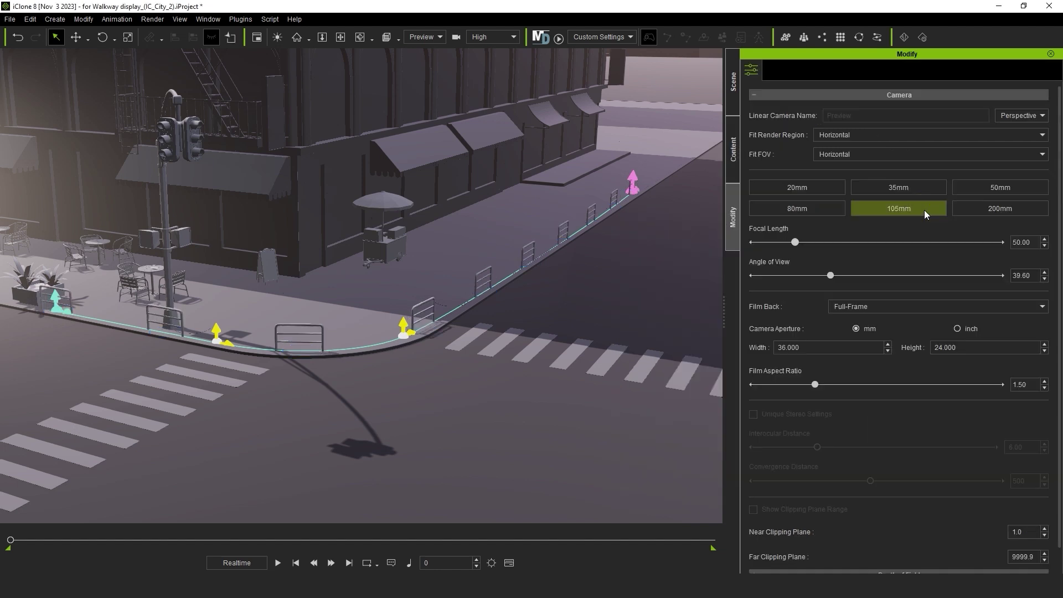
{"action": "left_click", "coordinate": [728, 96]}
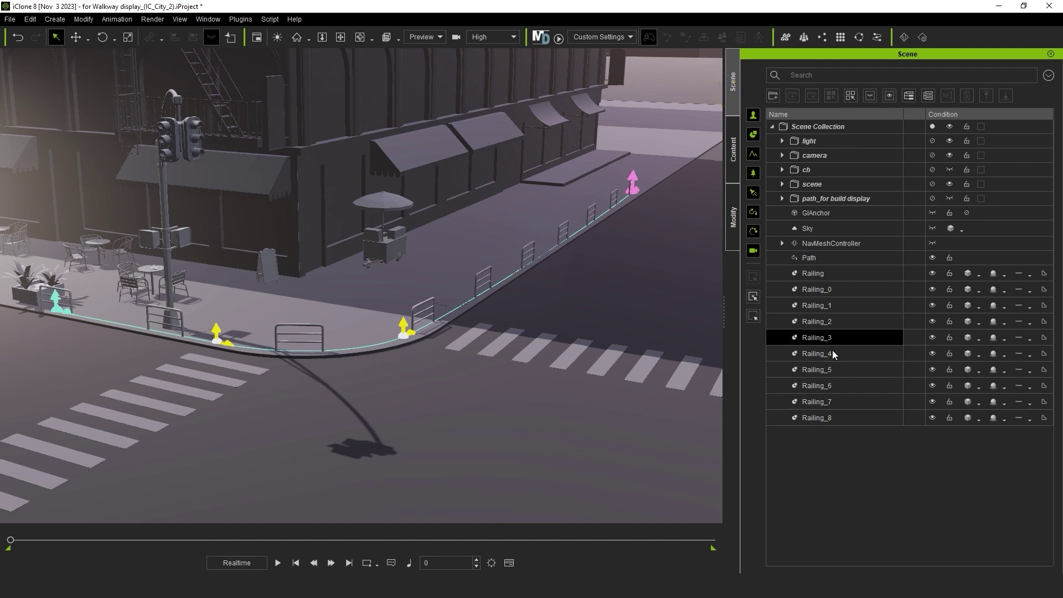
{"action": "left_click", "coordinate": [814, 255]}
{"action": "left_click", "coordinate": [933, 256]}
{"action": "left_click", "coordinate": [511, 352]}
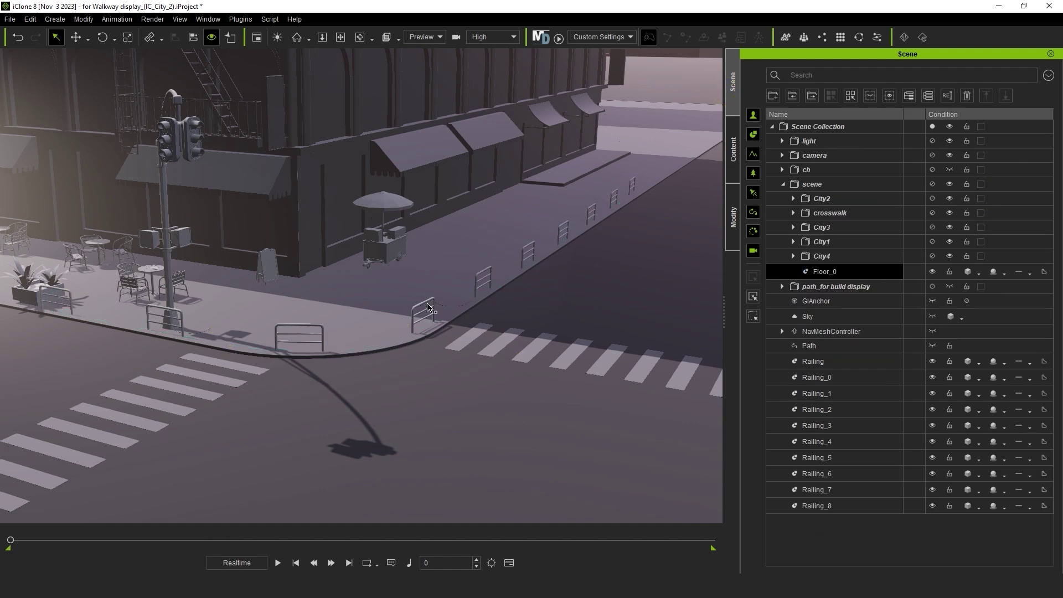